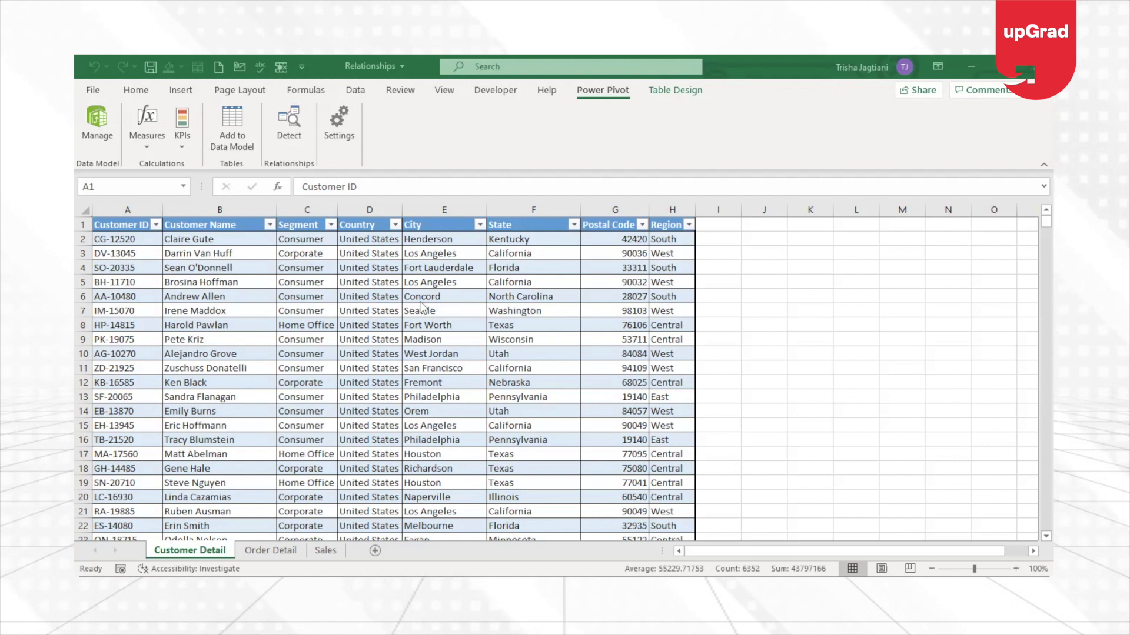
Step: Insert a PivotTable from the Customer_details table on a new worksheet, without adding the data to the data model
{"action": "left_click", "coordinate": [333, 327]}
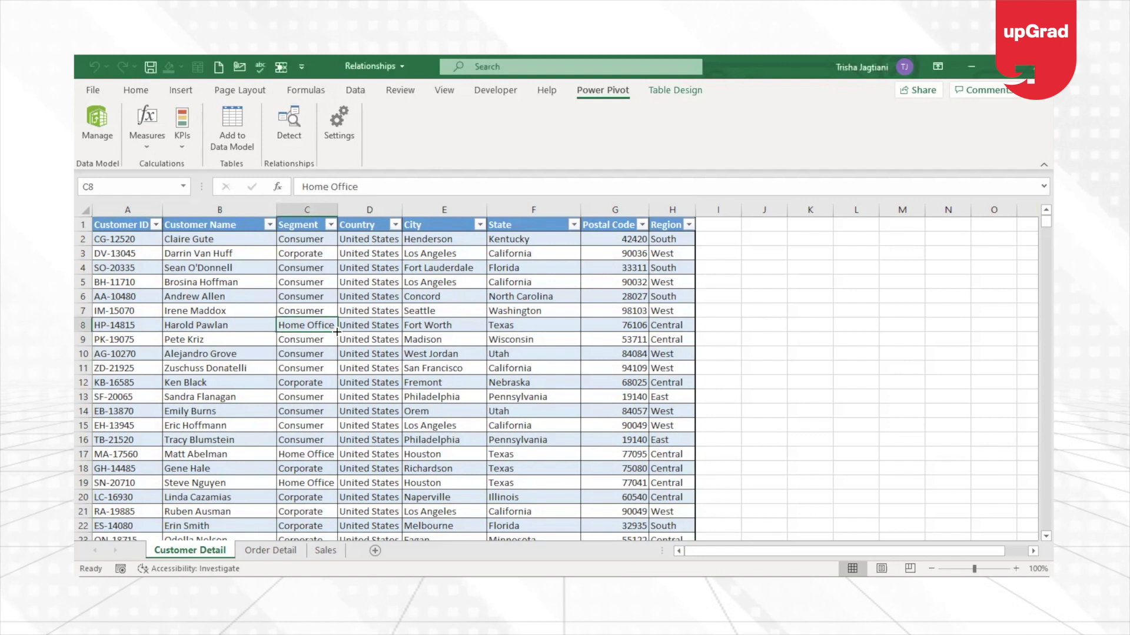
{"action": "left_click", "coordinate": [181, 91]}
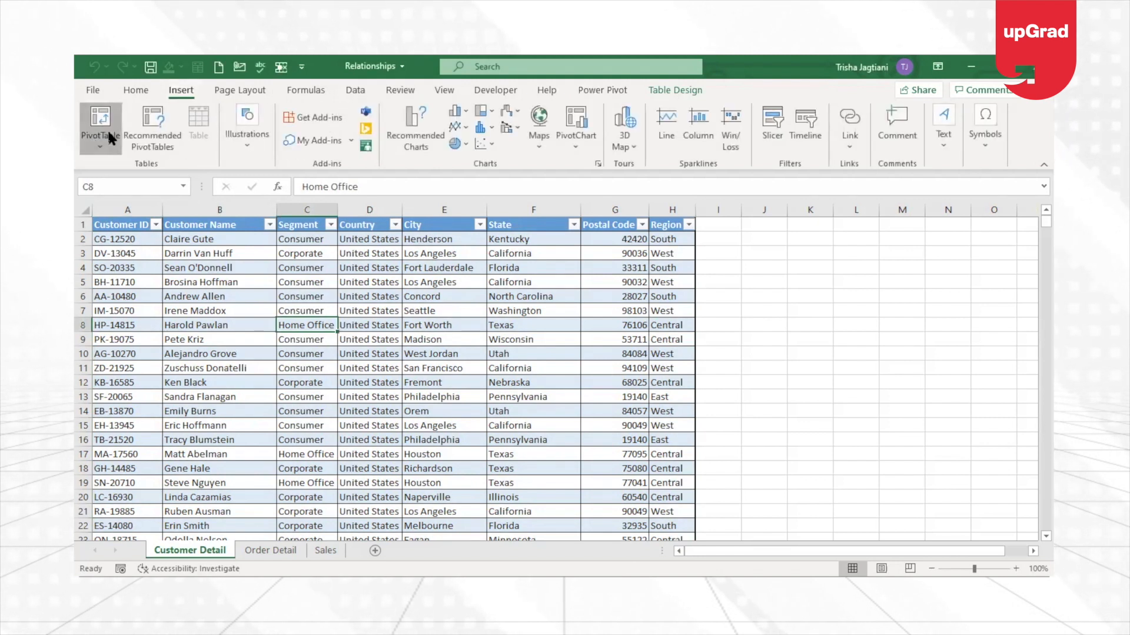
{"action": "left_click", "coordinate": [107, 128]}
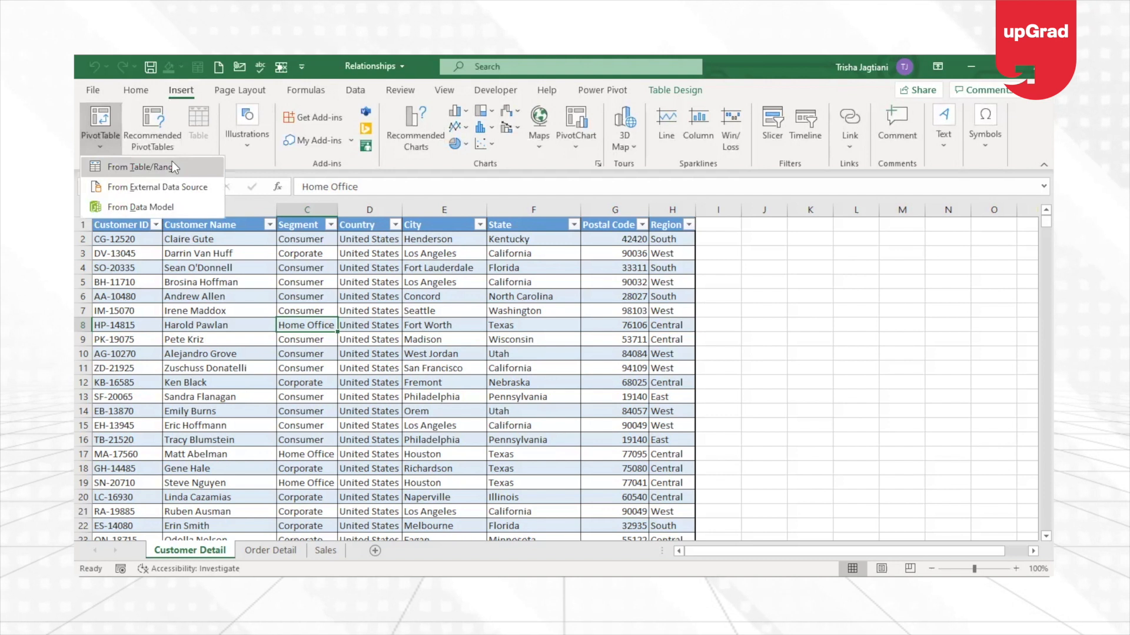
{"action": "left_click", "coordinate": [139, 167]}
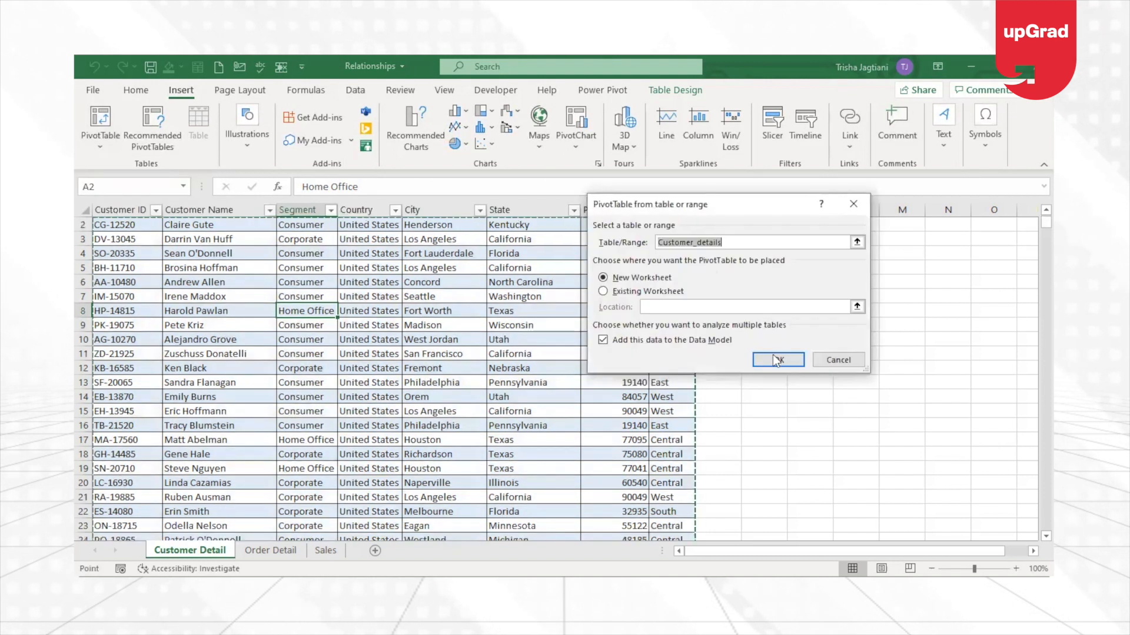
{"action": "left_click", "coordinate": [658, 340]}
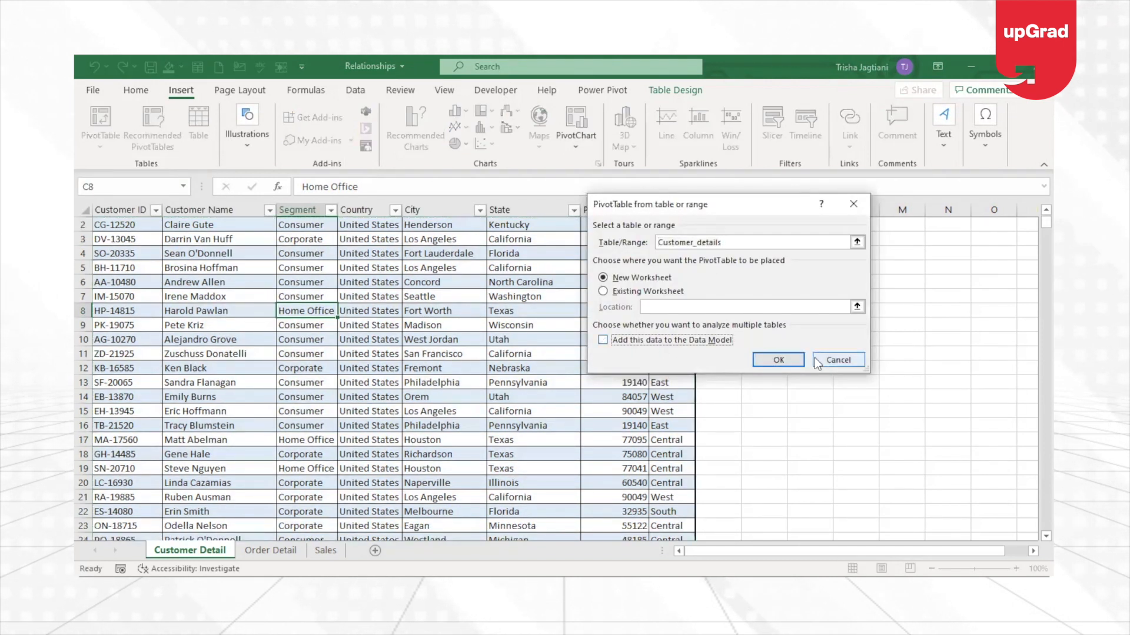
{"action": "left_click", "coordinate": [778, 360]}
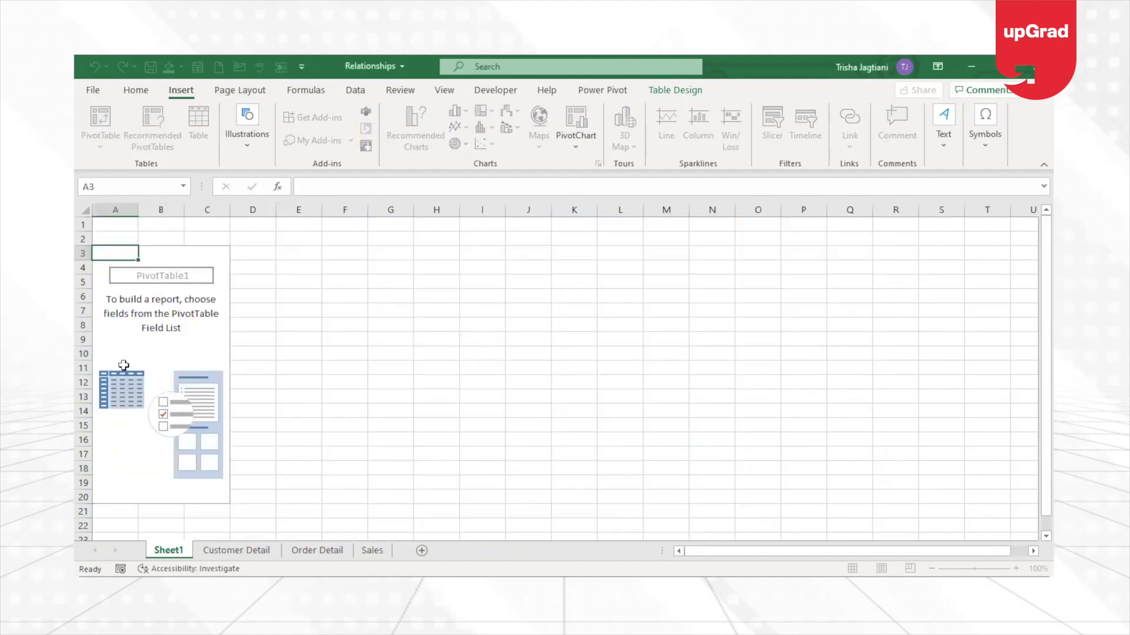
Step: Add Customer ID as a count to the values of the new PivotTable on Sheet1
{"action": "left_click", "coordinate": [141, 366]}
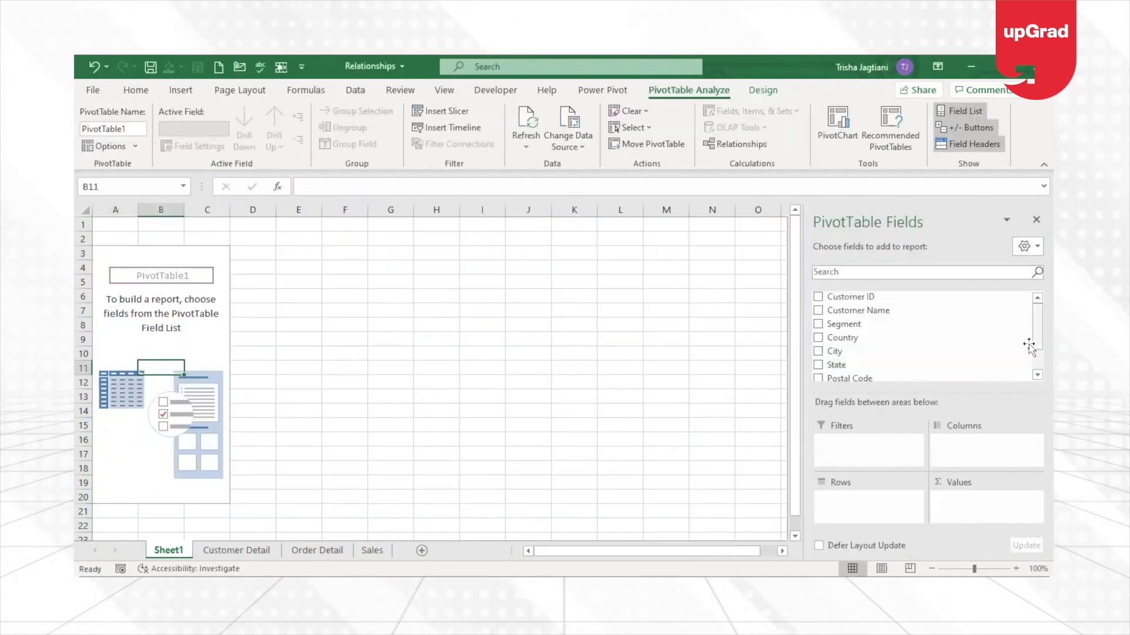
{"action": "scroll", "coordinate": [854, 353], "scroll_direction": "down", "scroll_amount": 1}
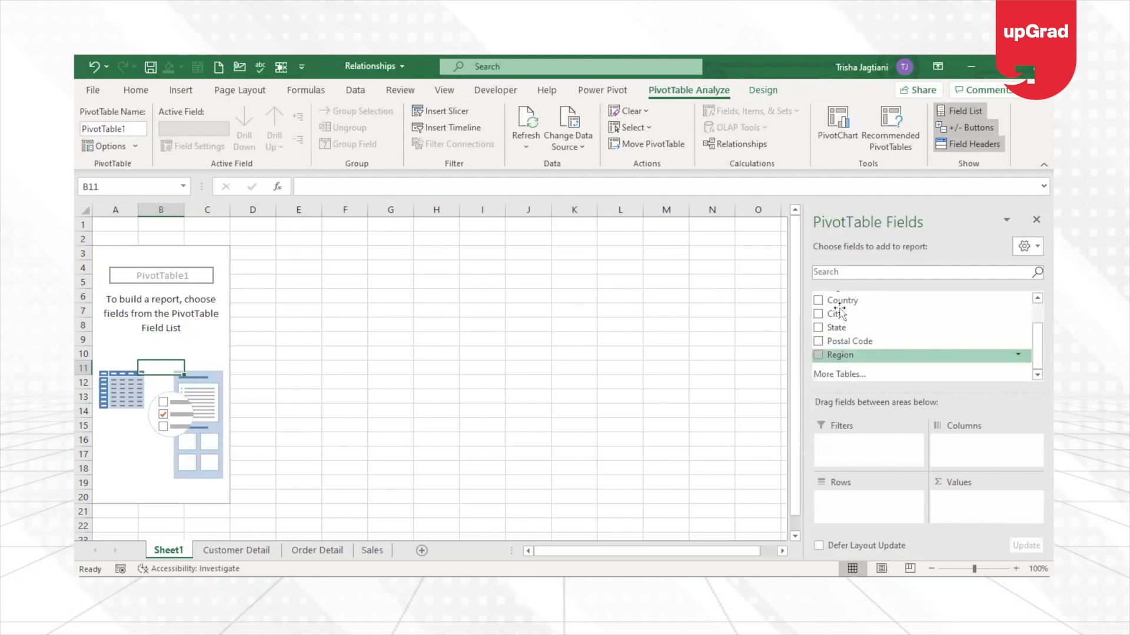
{"action": "scroll", "coordinate": [924, 337], "scroll_direction": "up", "scroll_amount": 1}
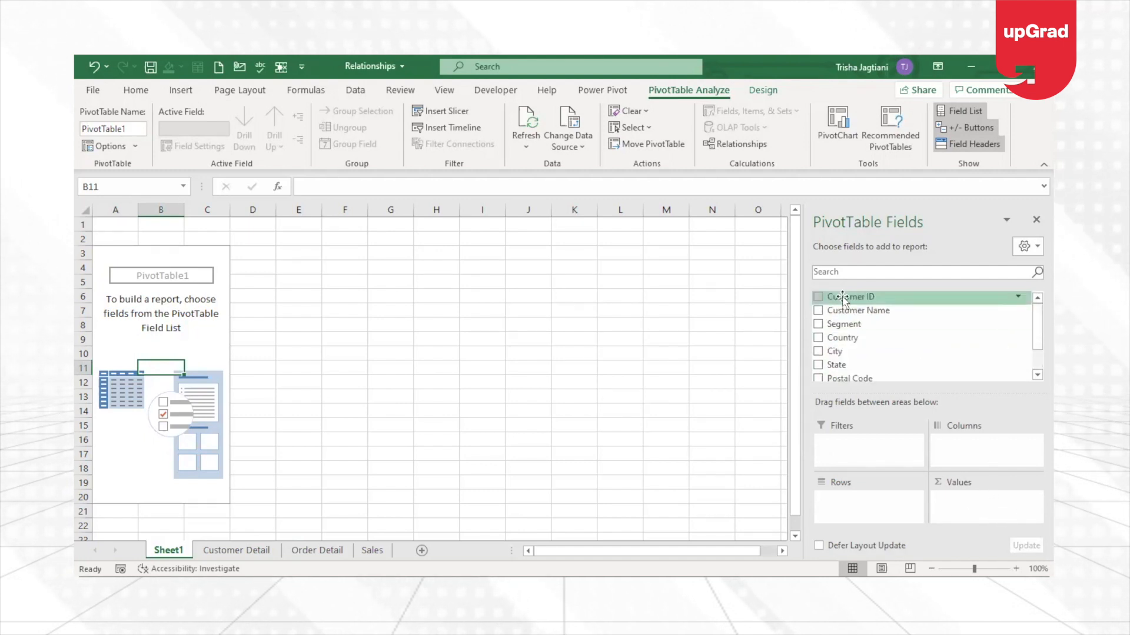
{"action": "left_click_drag", "start_coordinate": [843, 297], "coordinate": [1020, 524]}
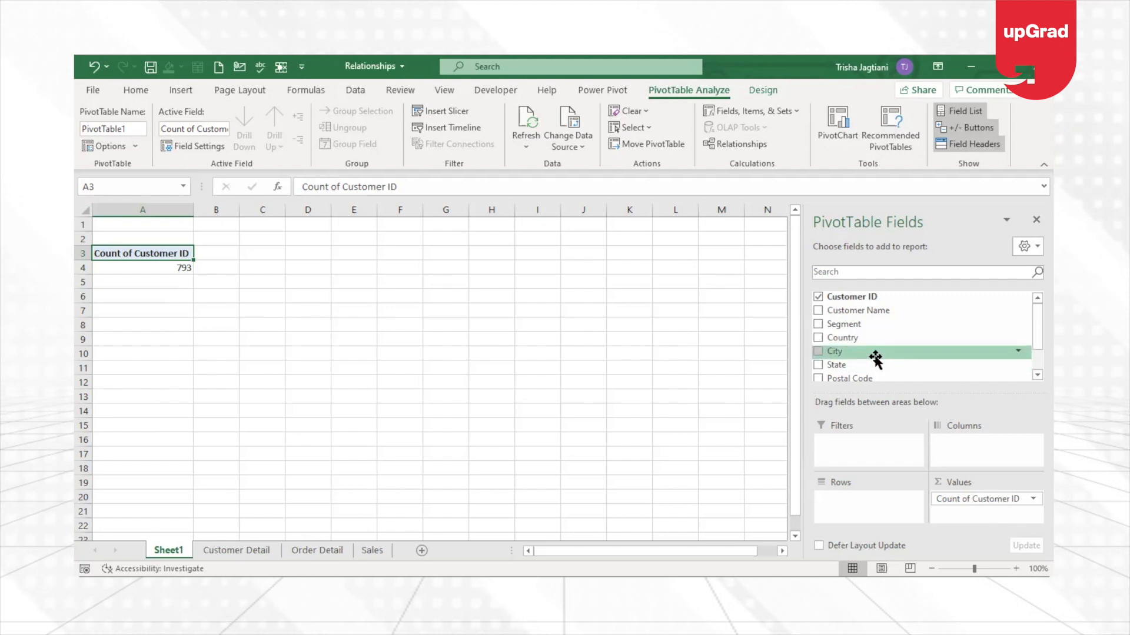
{"action": "left_click_drag", "start_coordinate": [876, 358], "coordinate": [854, 523]}
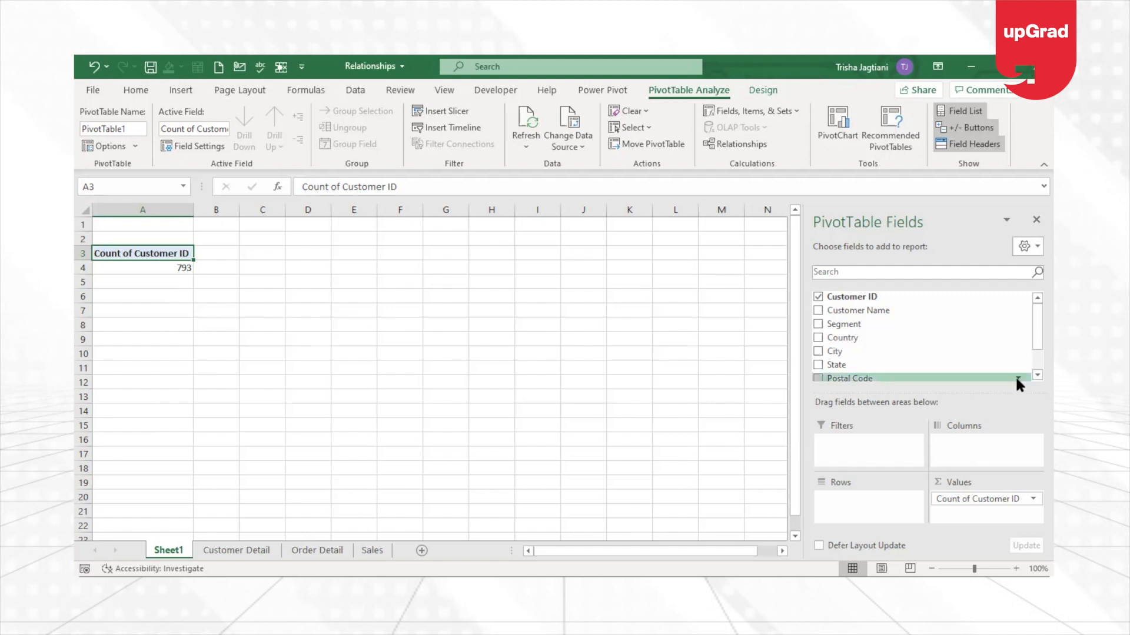
{"action": "scroll", "coordinate": [918, 335], "scroll_direction": "down", "scroll_amount": 2}
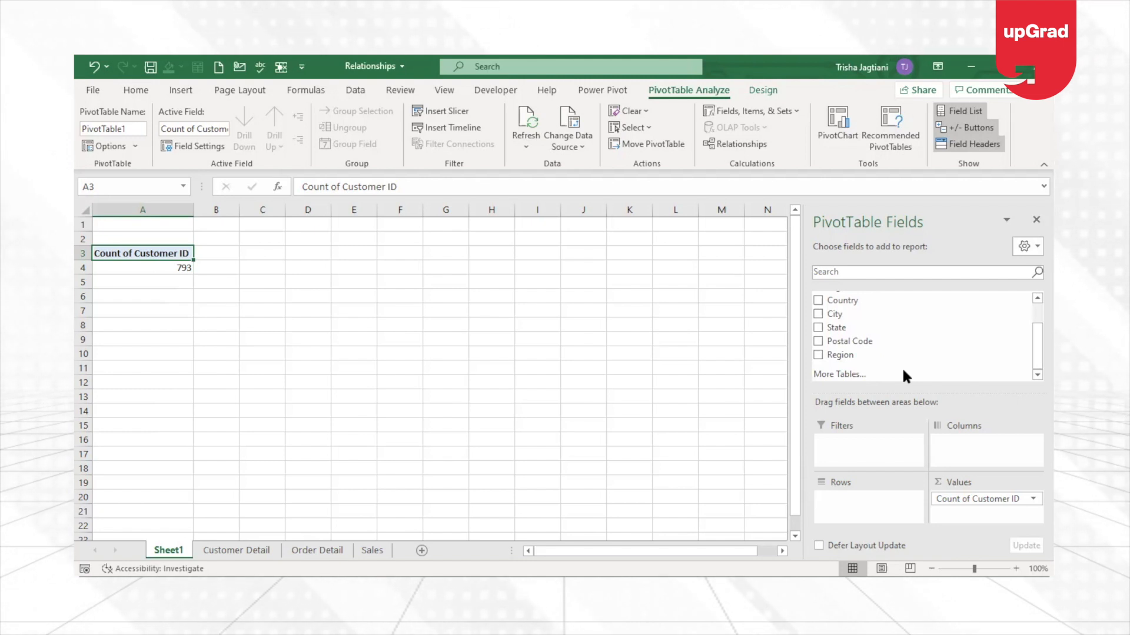
Step: Try to enter a VLOOKUP formula in cell I2 of the Customer Detail sheet
{"action": "left_click", "coordinate": [236, 550]}
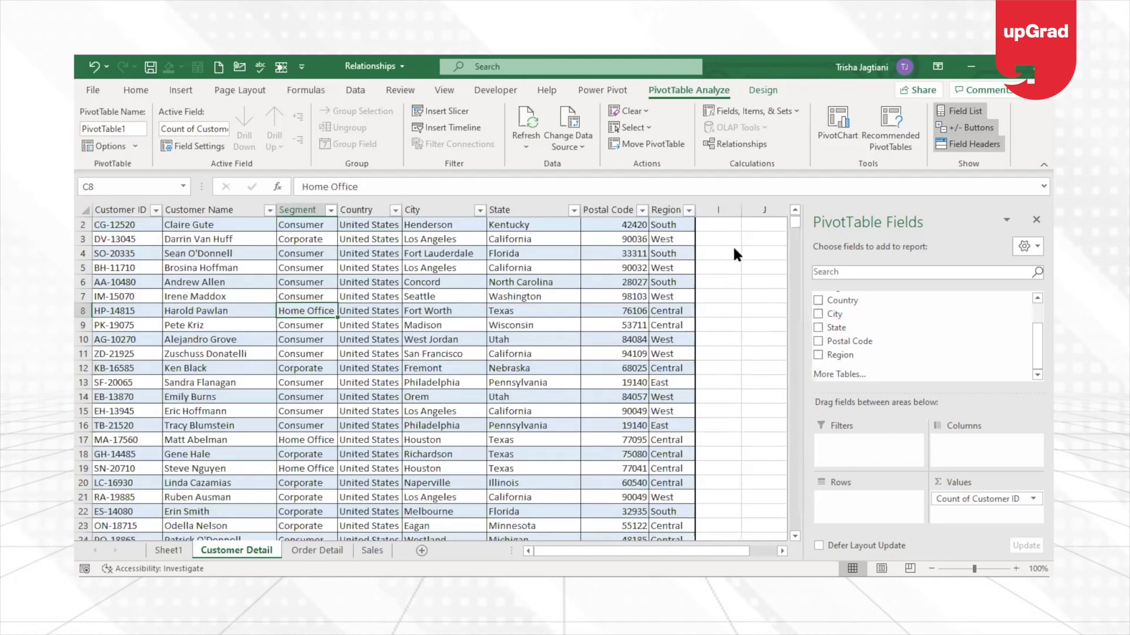
{"action": "left_click", "coordinate": [718, 233]}
{"action": "left_click", "coordinate": [717, 235]}
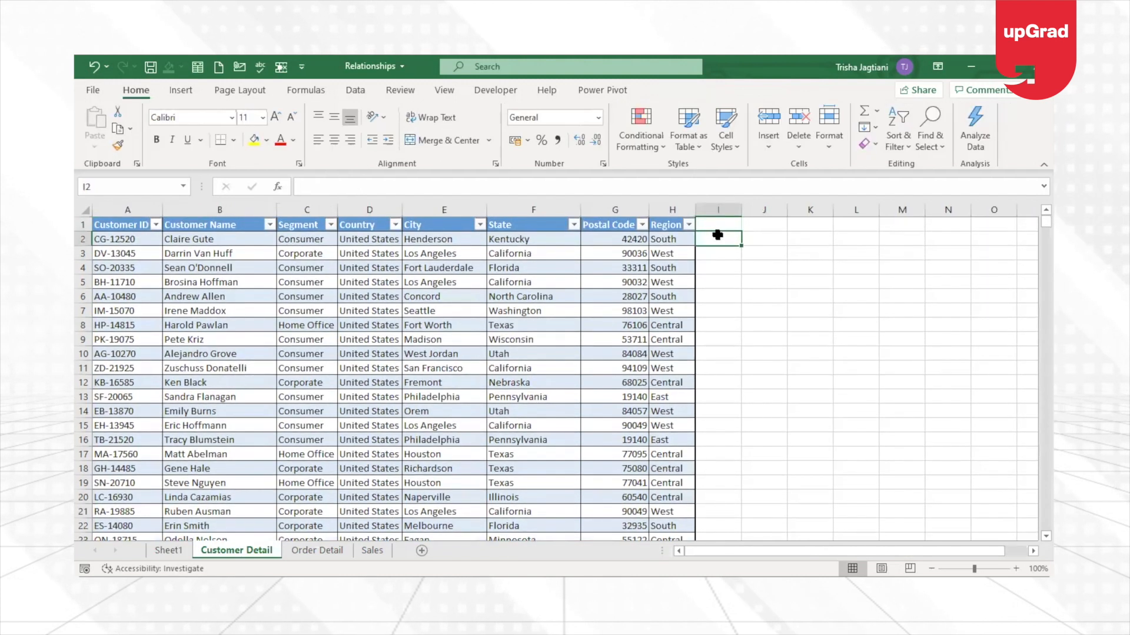
{"action": "type", "text": "="}
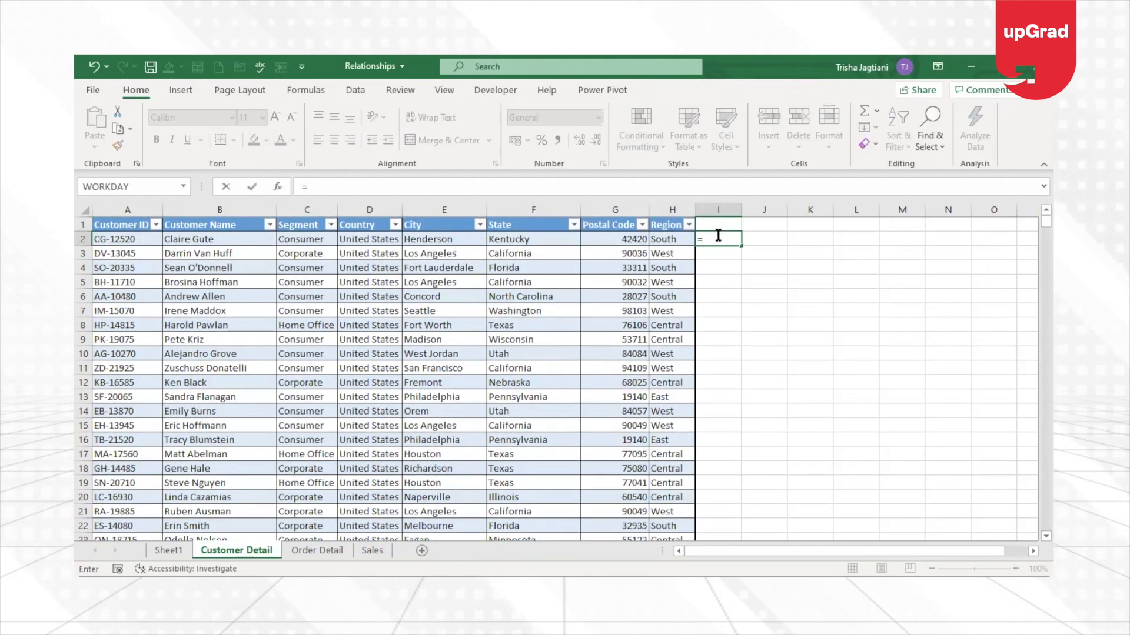
{"action": "type", "text": "vlo"}
{"action": "key", "text": "Return"}
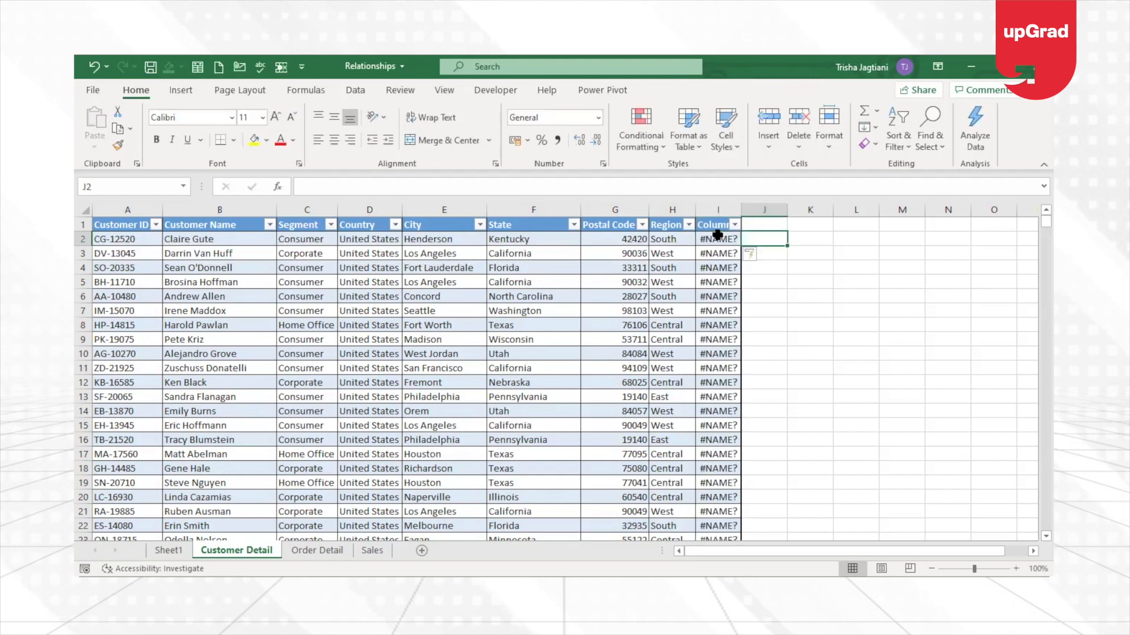
{"action": "type", "text": "=v"}
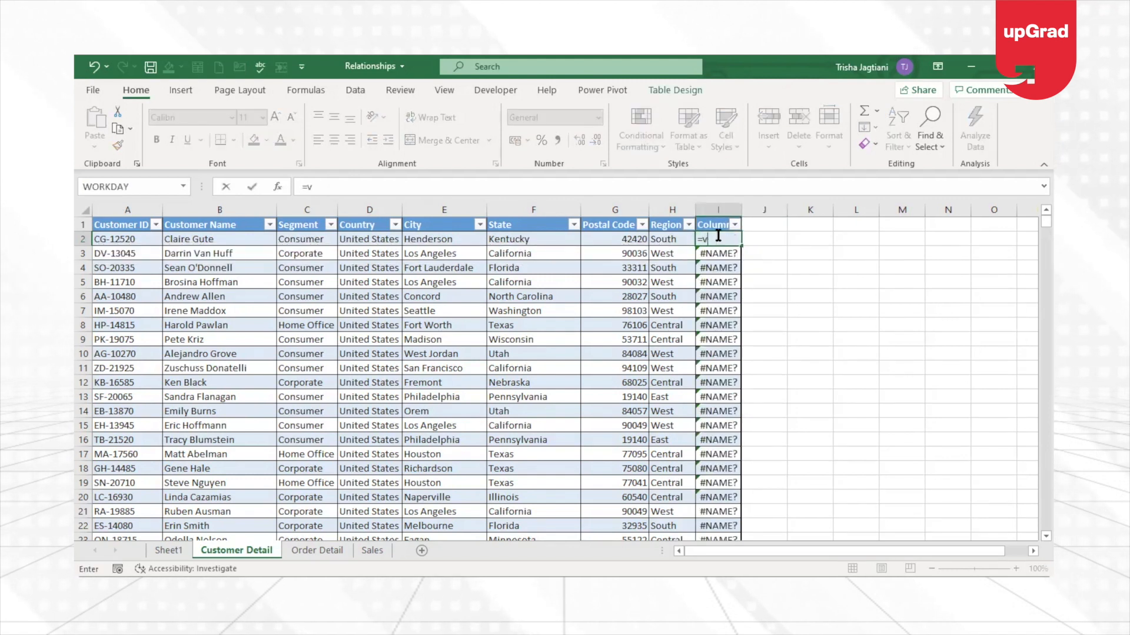
{"action": "type", "text": "lo"}
{"action": "key", "text": "Tab"}
{"action": "key", "text": "Left"}
{"action": "key", "text": "Left"}
{"action": "key", "text": "Left"}
{"action": "key", "text": "Left"}
{"action": "key", "text": "Left"}
{"action": "key", "text": "Left"}
{"action": "key", "text": "Left"}
{"action": "key", "text": "Left"}
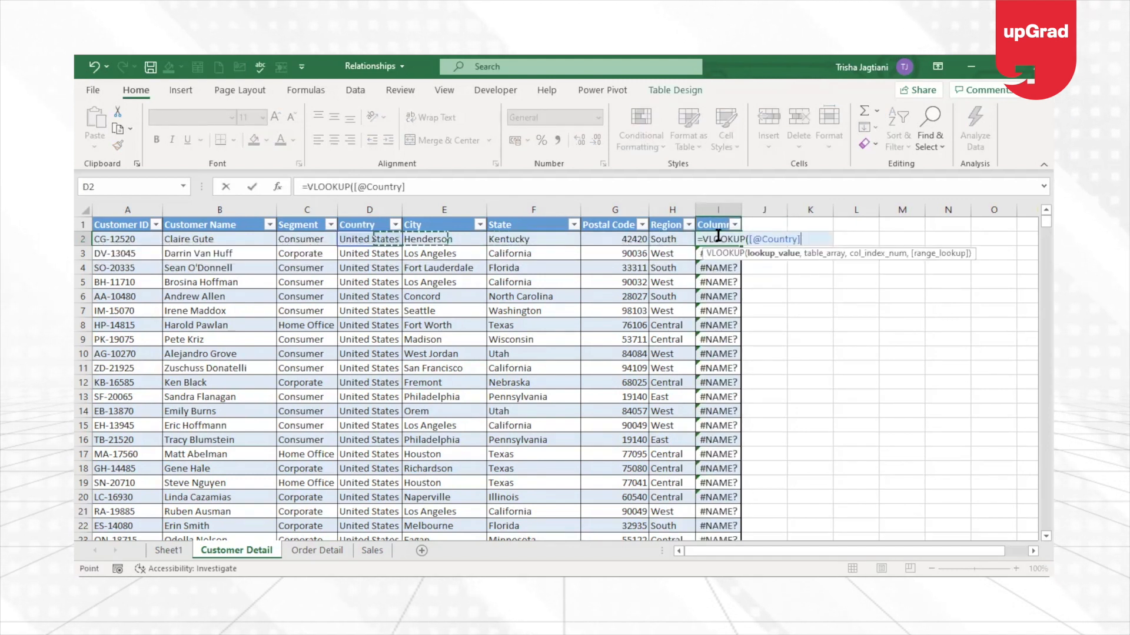
{"action": "key", "text": "Right"}
{"action": "type", "text": ","}
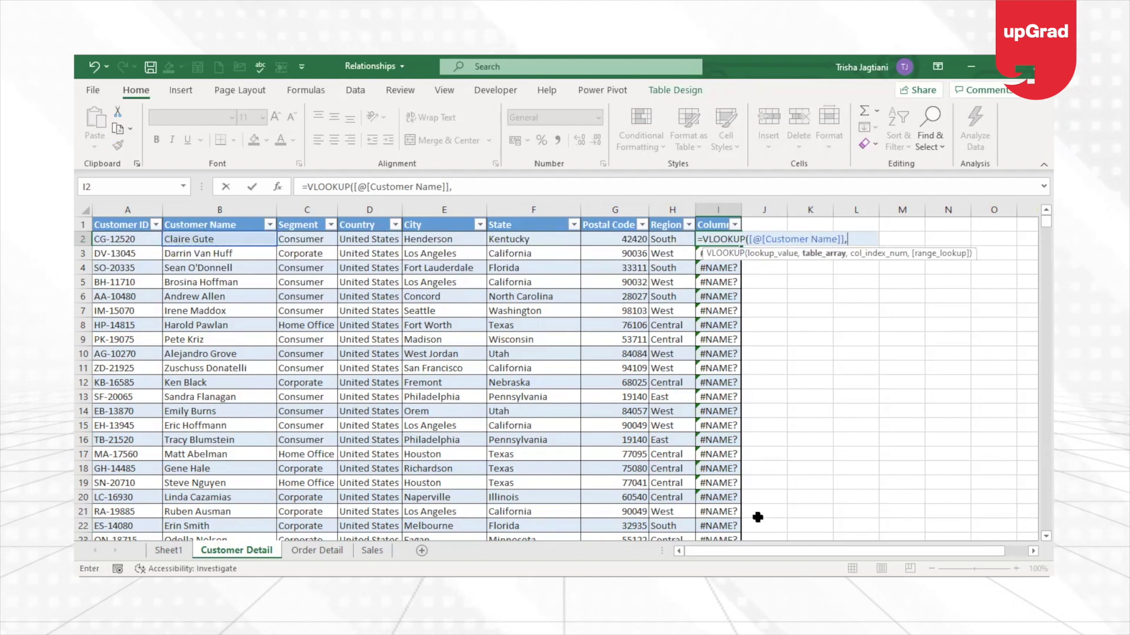
{"action": "key", "text": "Escape"}
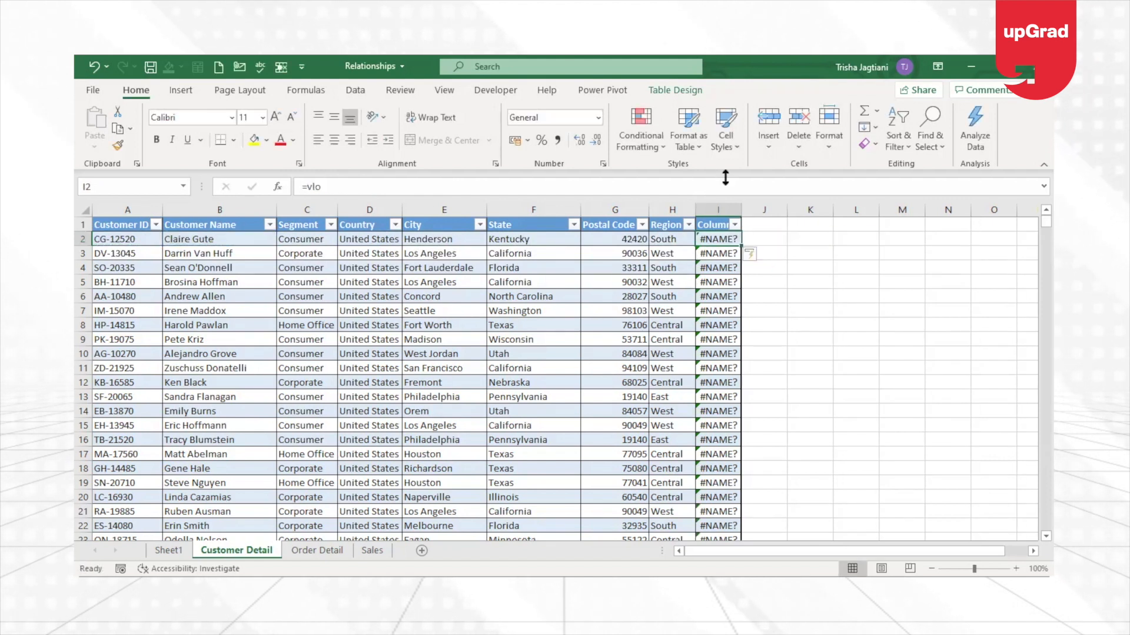
Step: Delete the extra column I beside the customer table on the Customer Detail sheet
{"action": "left_click", "coordinate": [724, 210]}
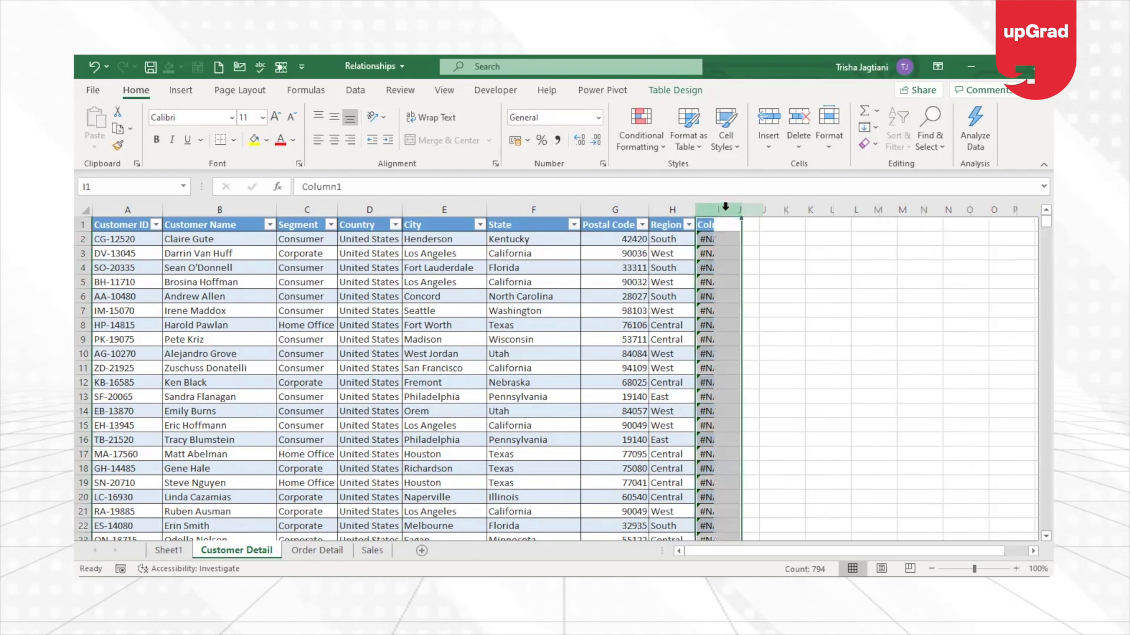
{"action": "key", "text": "ctrl+minus"}
{"action": "left_click", "coordinate": [710, 236]}
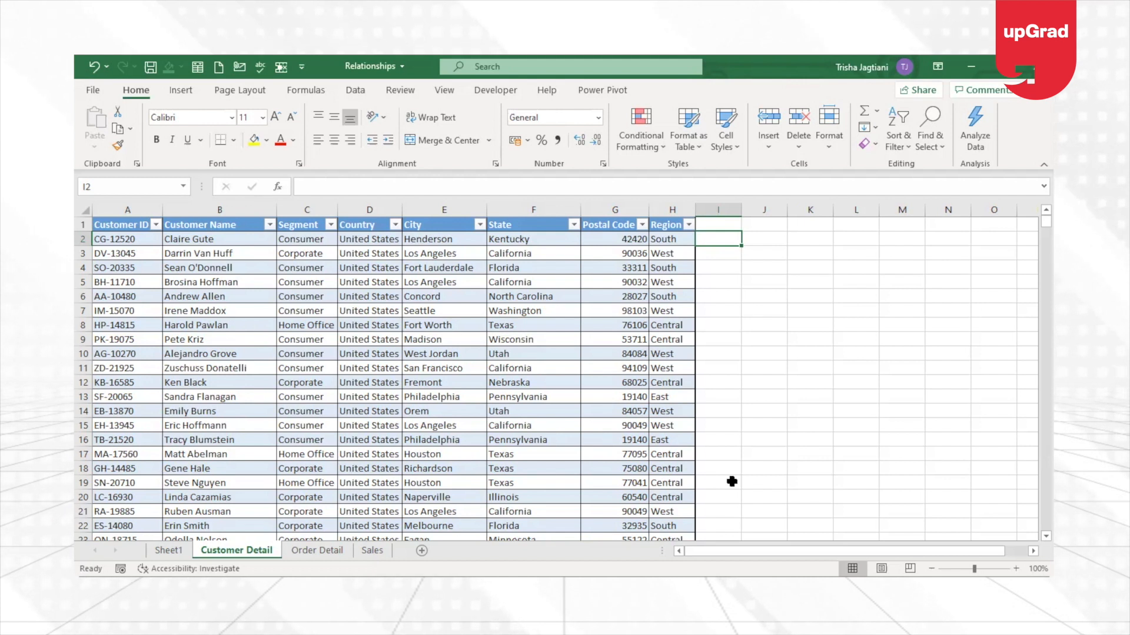
{"action": "key", "text": "Down"}
{"action": "key", "text": "Down"}
{"action": "key", "text": "Down"}
{"action": "key", "text": "Down"}
{"action": "key", "text": "Down"}
{"action": "key", "text": "Down"}
{"action": "key", "text": "Down"}
{"action": "key", "text": "Down"}
{"action": "key", "text": "Up"}
{"action": "key", "text": "Up"}
{"action": "key", "text": "Up"}
{"action": "key", "text": "Up"}
{"action": "key", "text": "Up"}
{"action": "key", "text": "Up"}
{"action": "key", "text": "Up"}
{"action": "key", "text": "Up"}
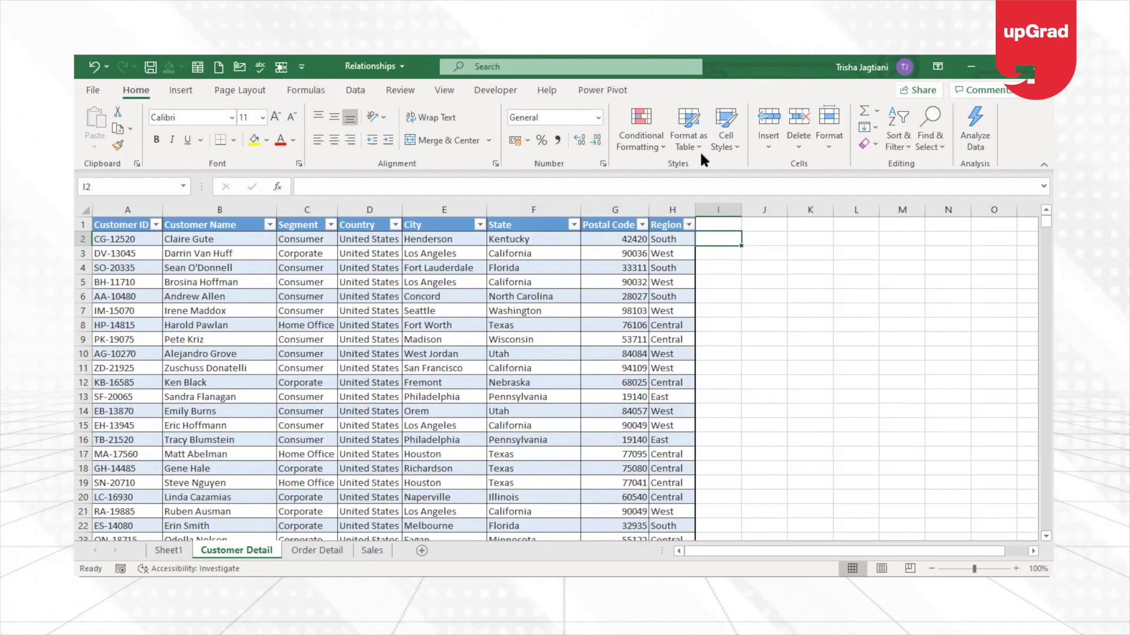
Step: Examine the Customer Detail columns and look through the Order Detail and Sales sheets
{"action": "left_click", "coordinate": [653, 324]}
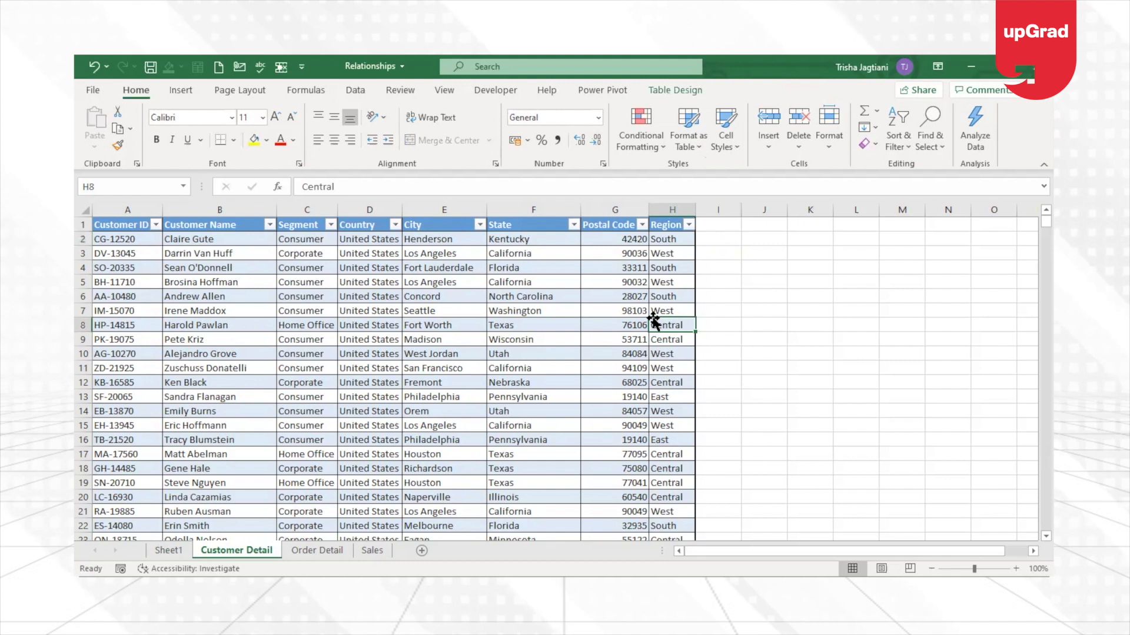
{"action": "left_click", "coordinate": [209, 252]}
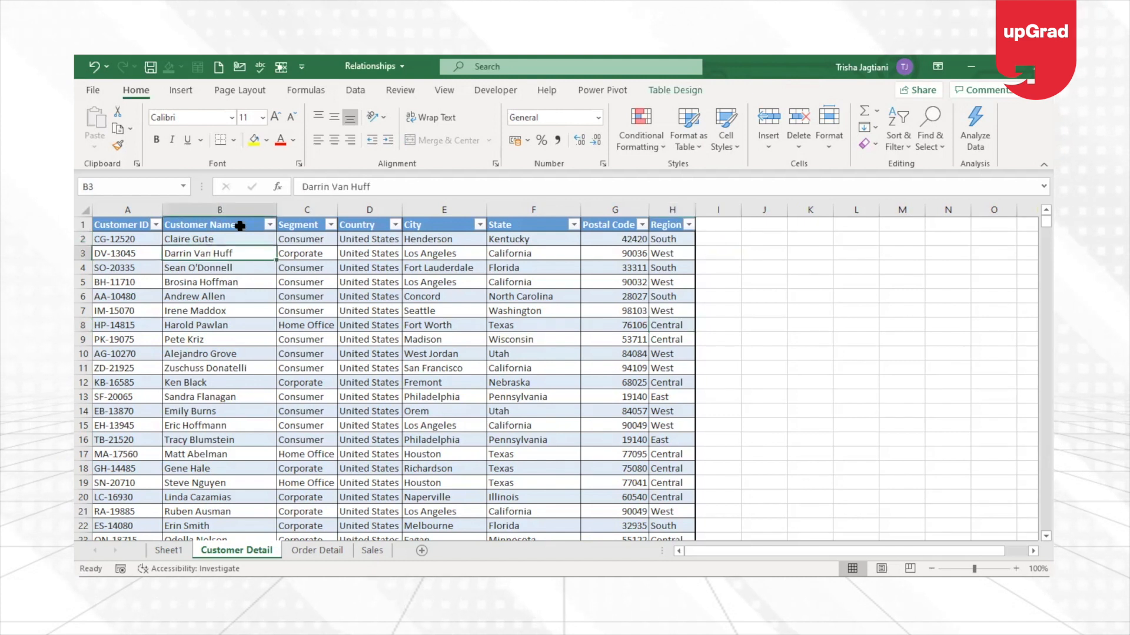
{"action": "left_click", "coordinate": [129, 227]}
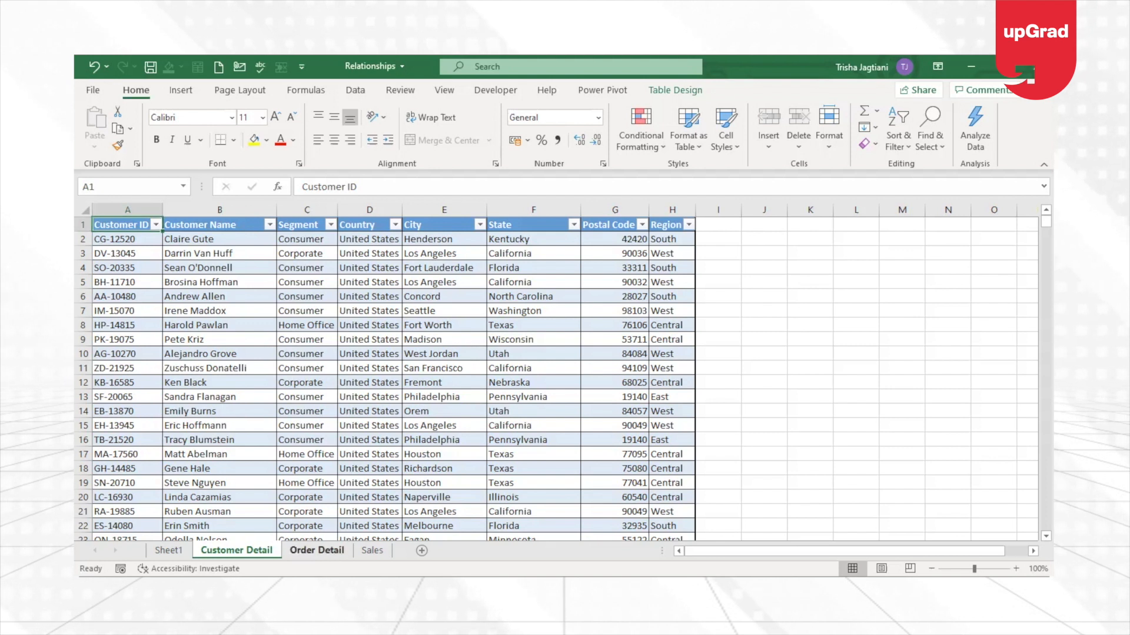
{"action": "left_click", "coordinate": [317, 550]}
{"action": "left_click", "coordinate": [372, 550]}
{"action": "left_click", "coordinate": [237, 550]}
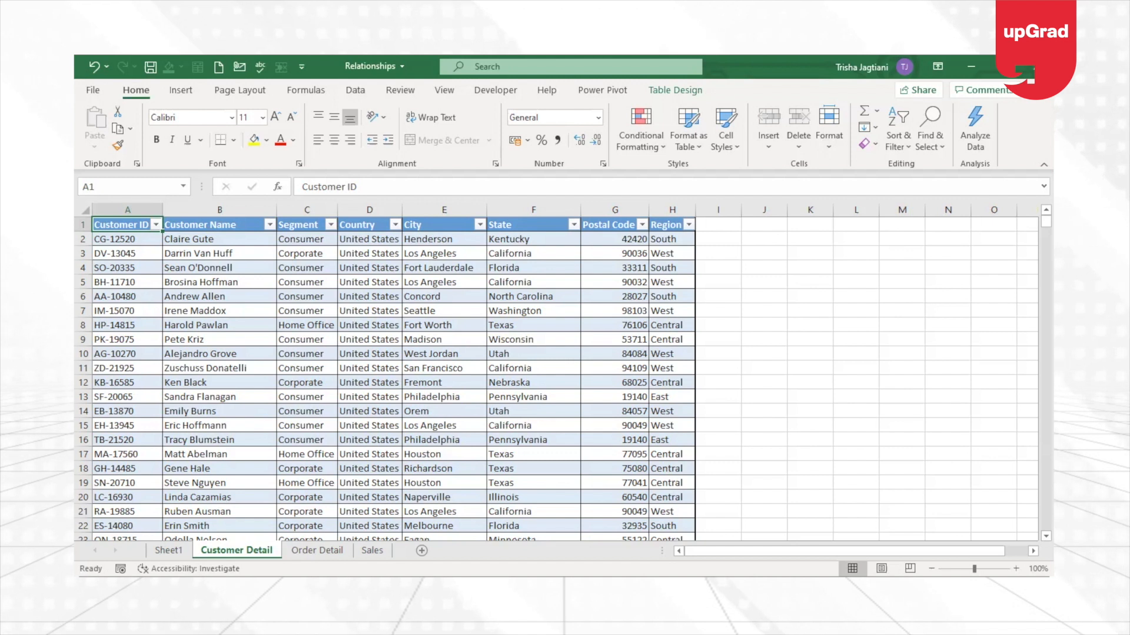
Step: Create a PivotTable from the Power Pivot data model on a new worksheet
{"action": "left_click", "coordinate": [406, 323]}
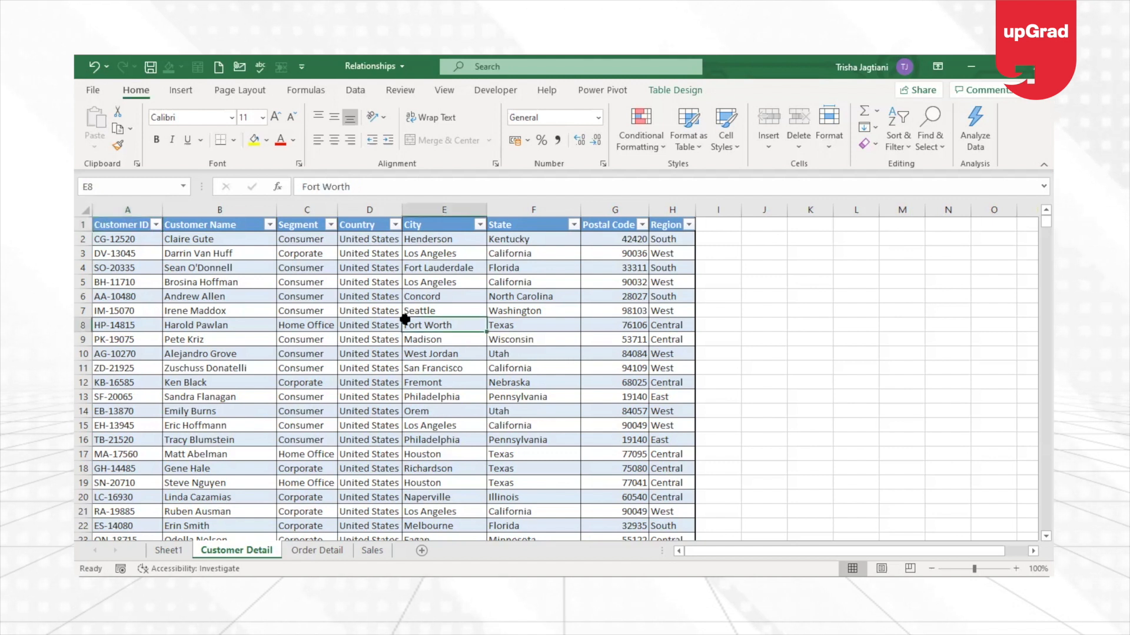
{"action": "left_click", "coordinate": [611, 93]}
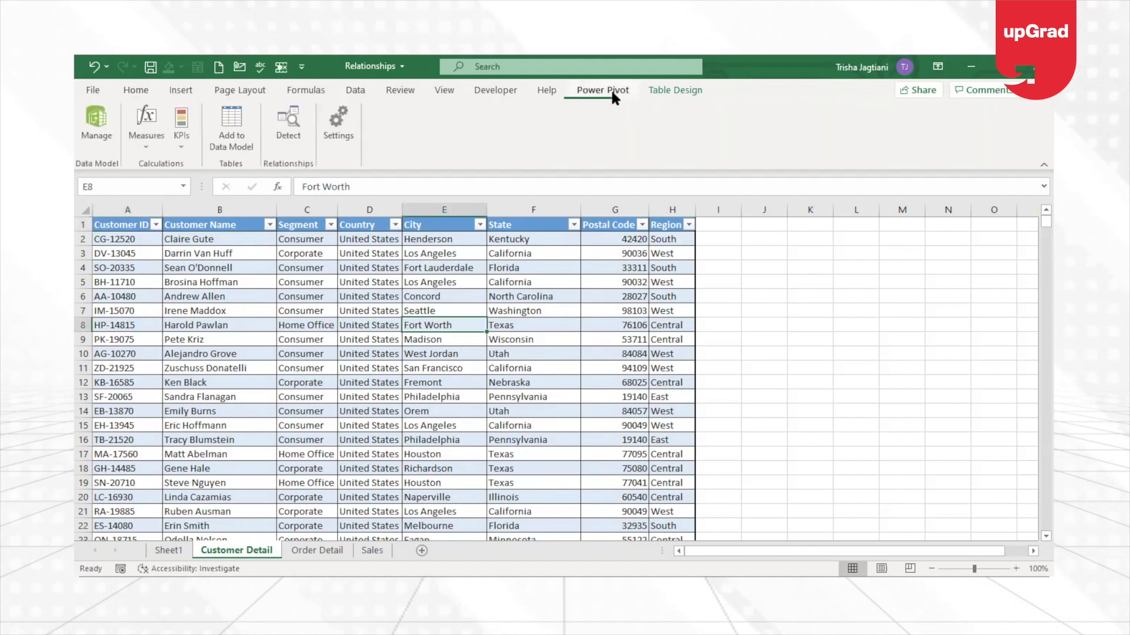
{"action": "left_click", "coordinate": [96, 124]}
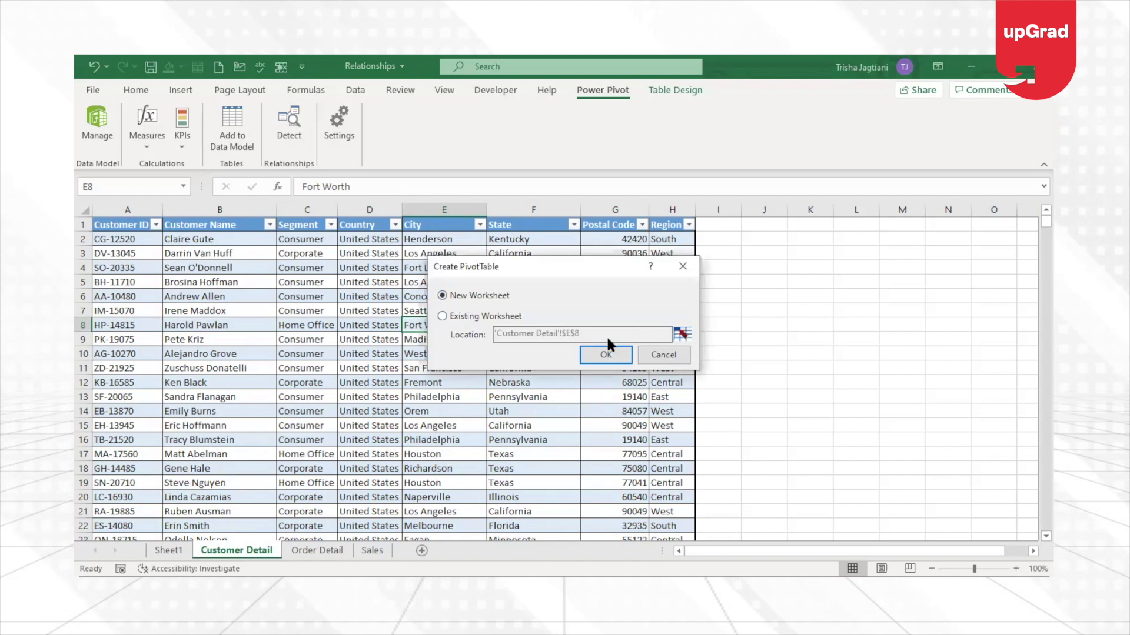
{"action": "left_click", "coordinate": [602, 351]}
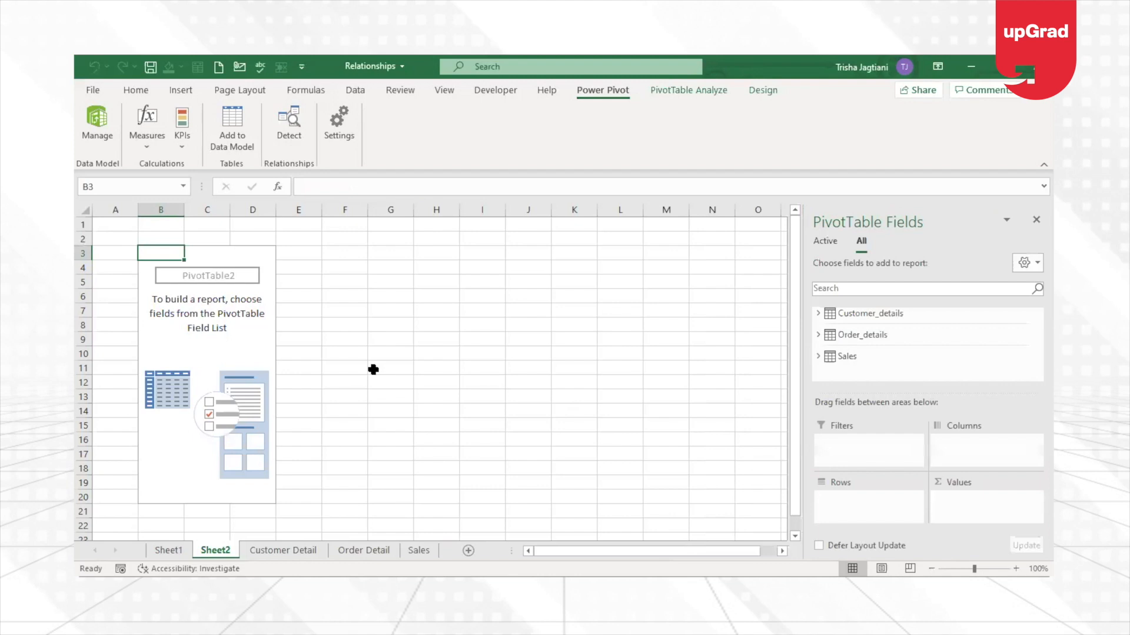
Step: Add Net Profit from the Sales table as a sum to the values of the new PivotTable
{"action": "left_click", "coordinate": [818, 356]}
{"action": "scroll", "coordinate": [924, 344], "scroll_direction": "down", "scroll_amount": 5}
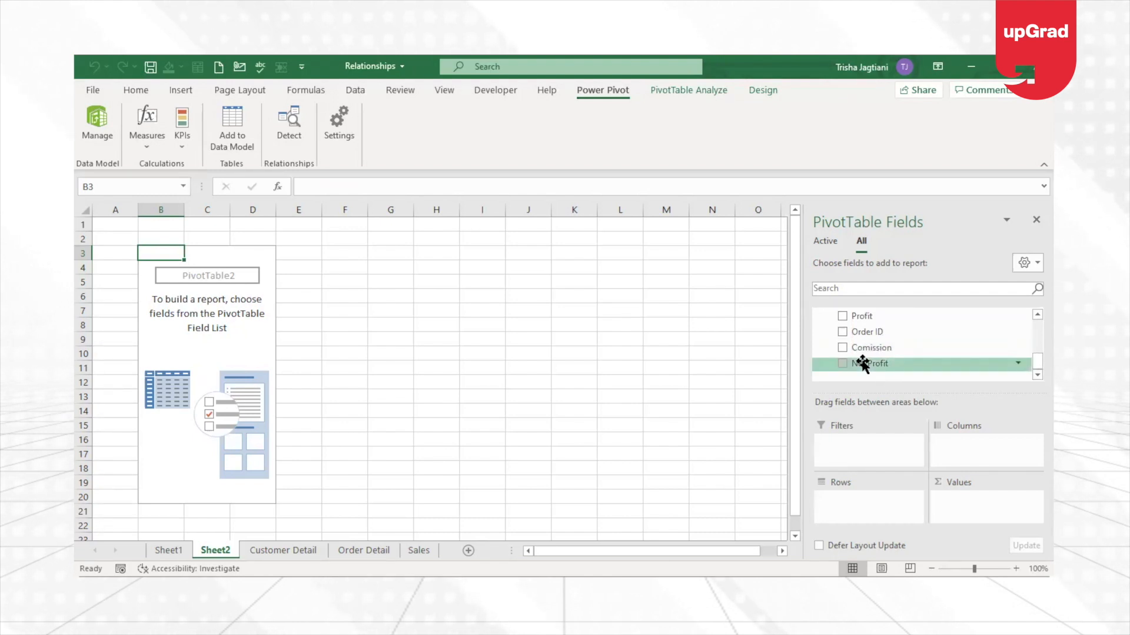
{"action": "left_click_drag", "start_coordinate": [870, 366], "coordinate": [974, 502]}
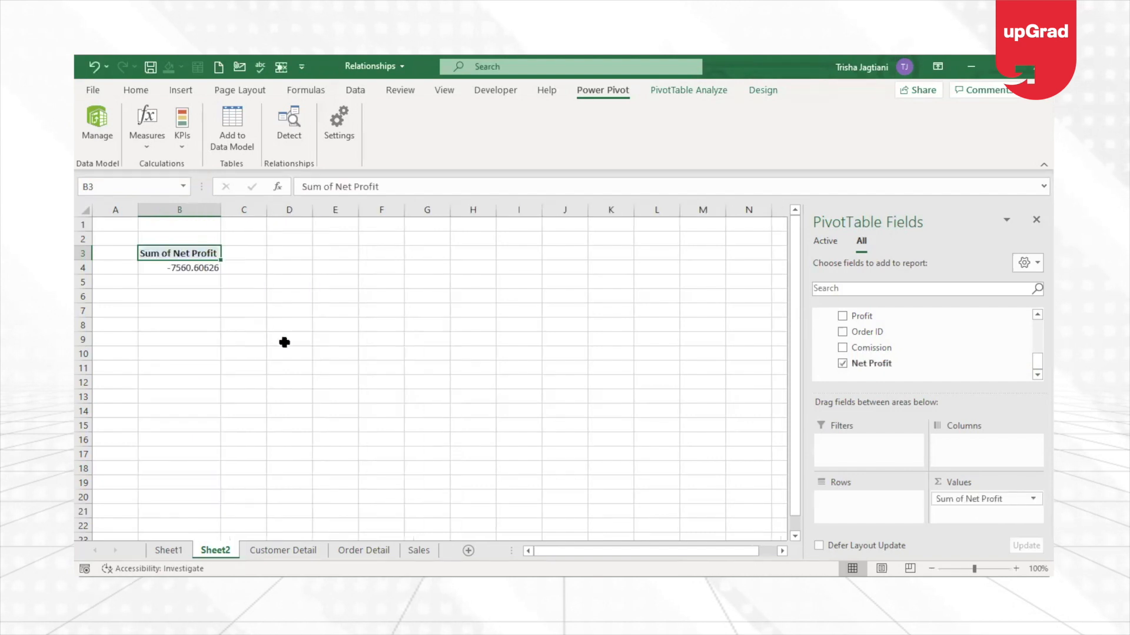
Step: Select the Net Profit total in cell B4 and open the Power Pivot data model for management
{"action": "left_click", "coordinate": [185, 267]}
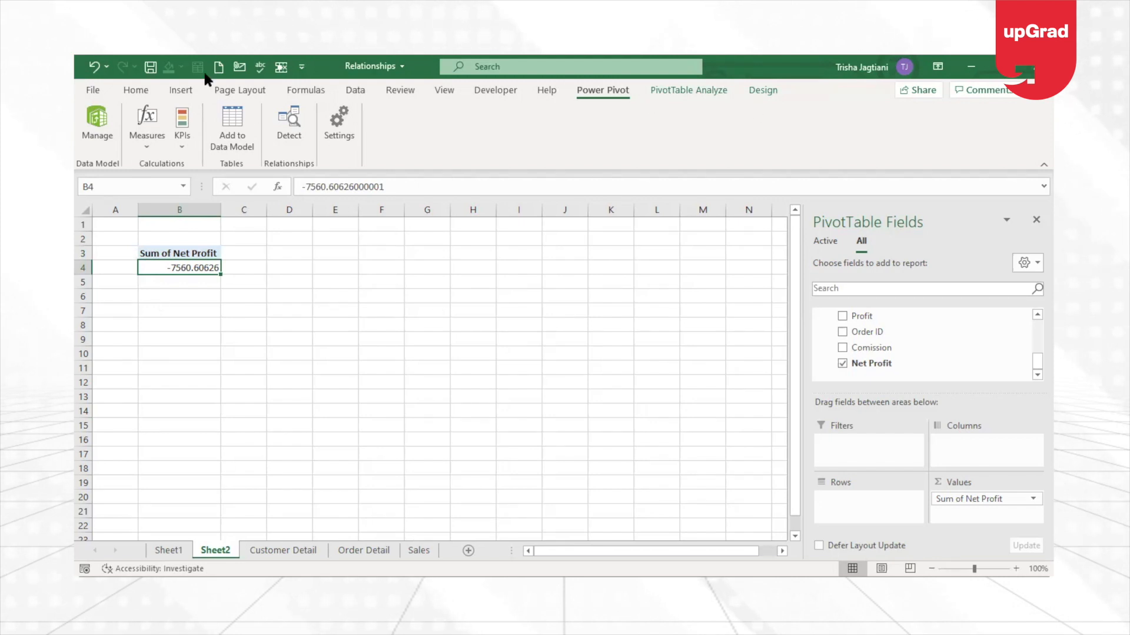
{"action": "left_click", "coordinate": [90, 133]}
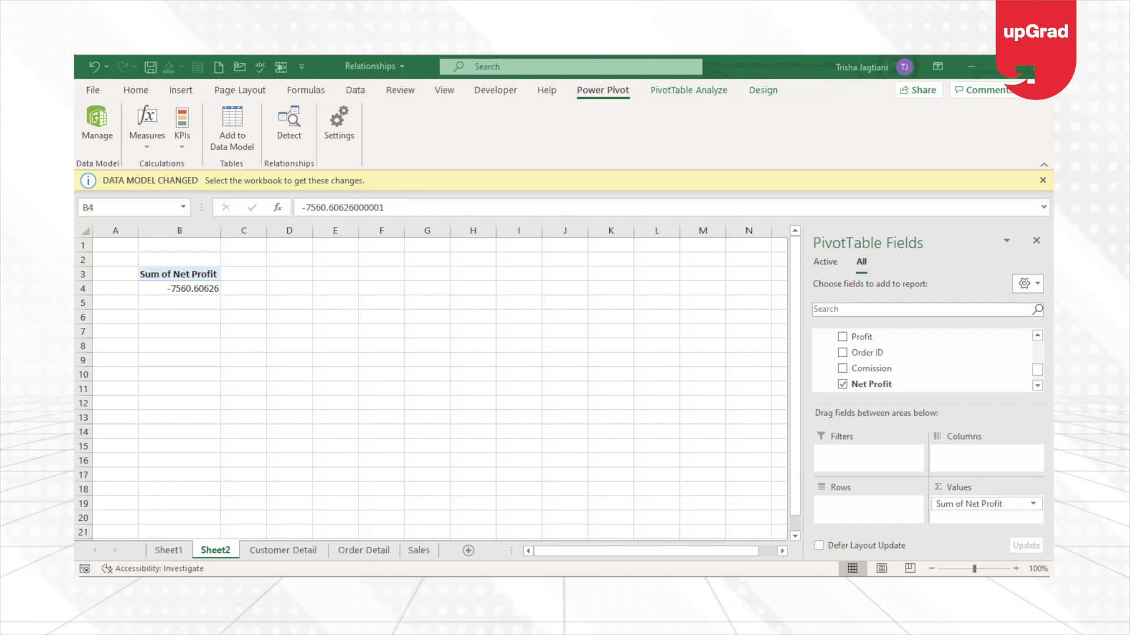
{"action": "type", "text": "()"}
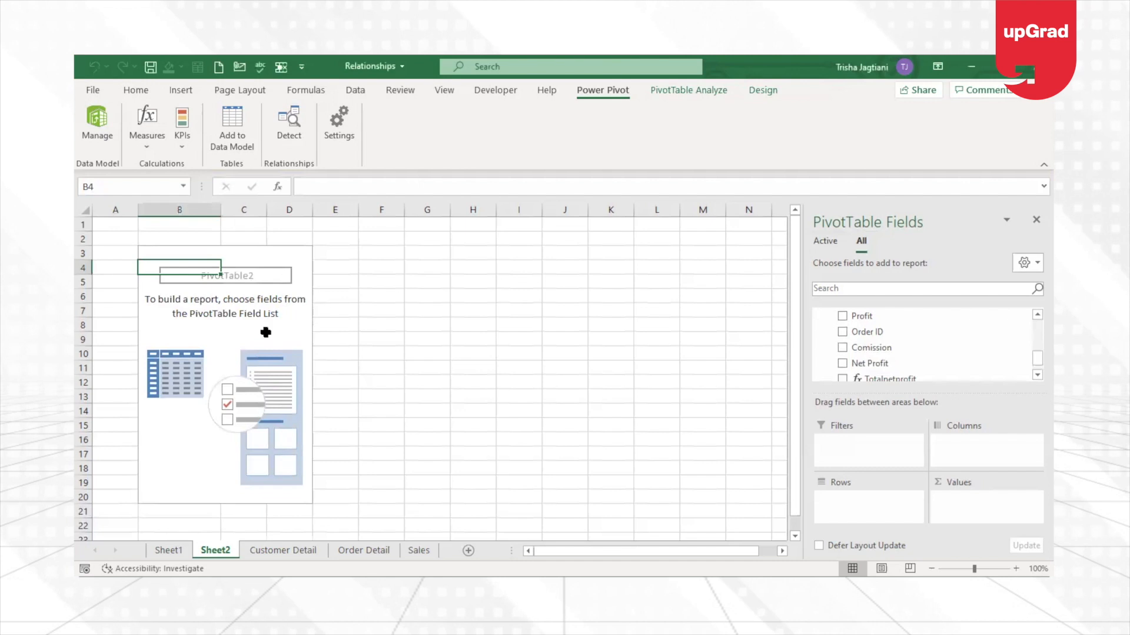
Step: Refresh the empty PivotTable on Sheet2, add the Totalnetprofit measure to its values and select the total in B4
{"action": "left_click", "coordinate": [221, 326]}
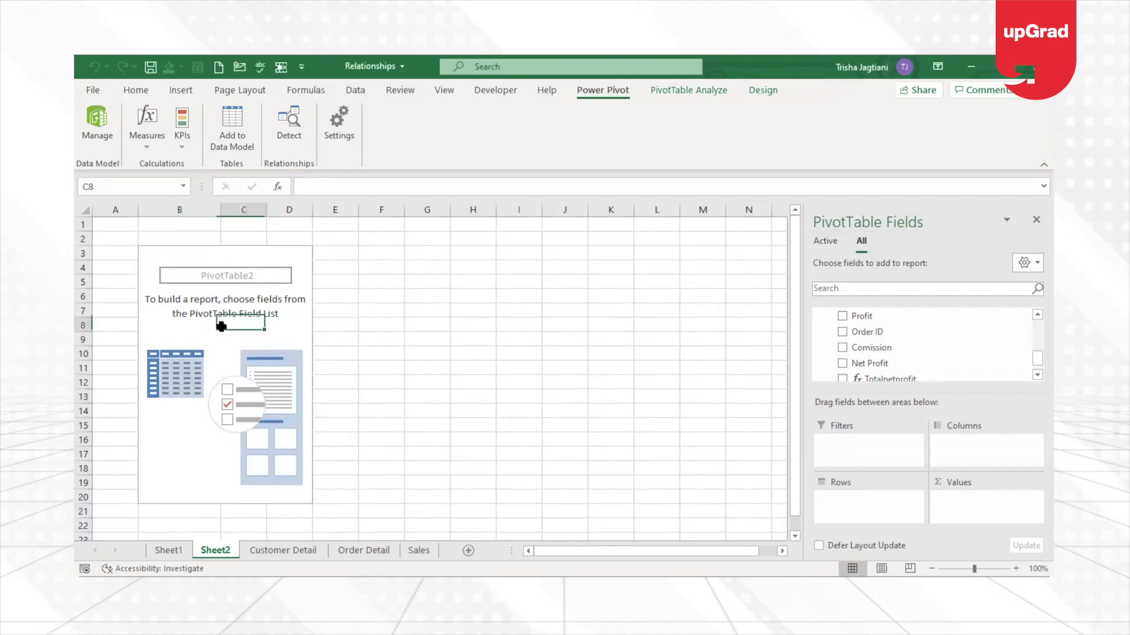
{"action": "right_click", "coordinate": [222, 327]}
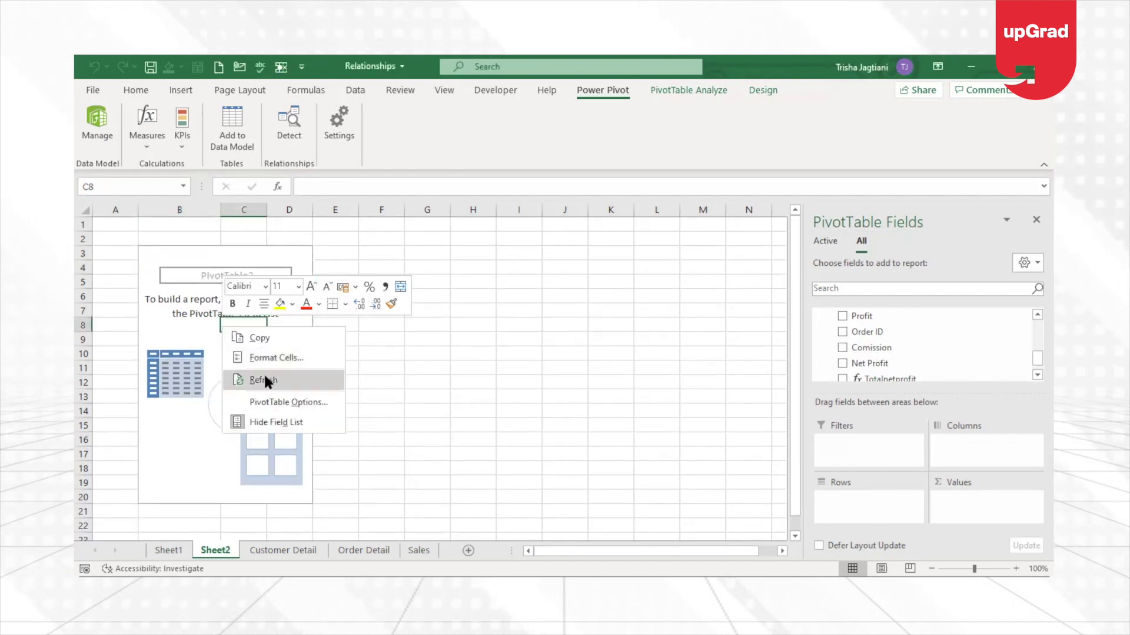
{"action": "left_click", "coordinate": [265, 380]}
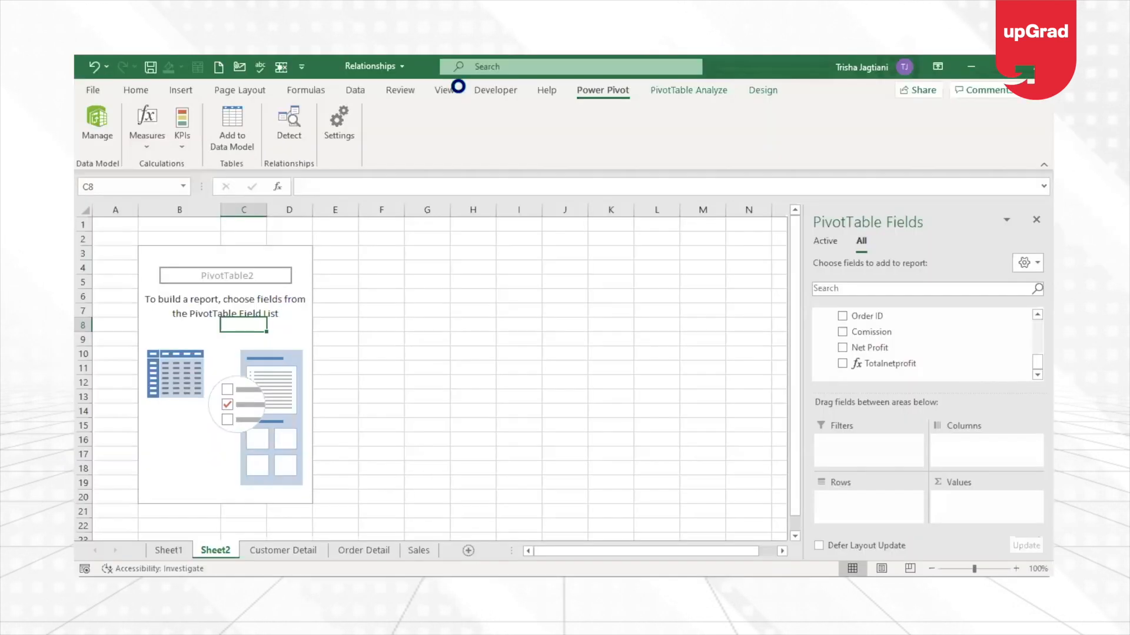
{"action": "left_click_drag", "start_coordinate": [889, 363], "coordinate": [974, 506]}
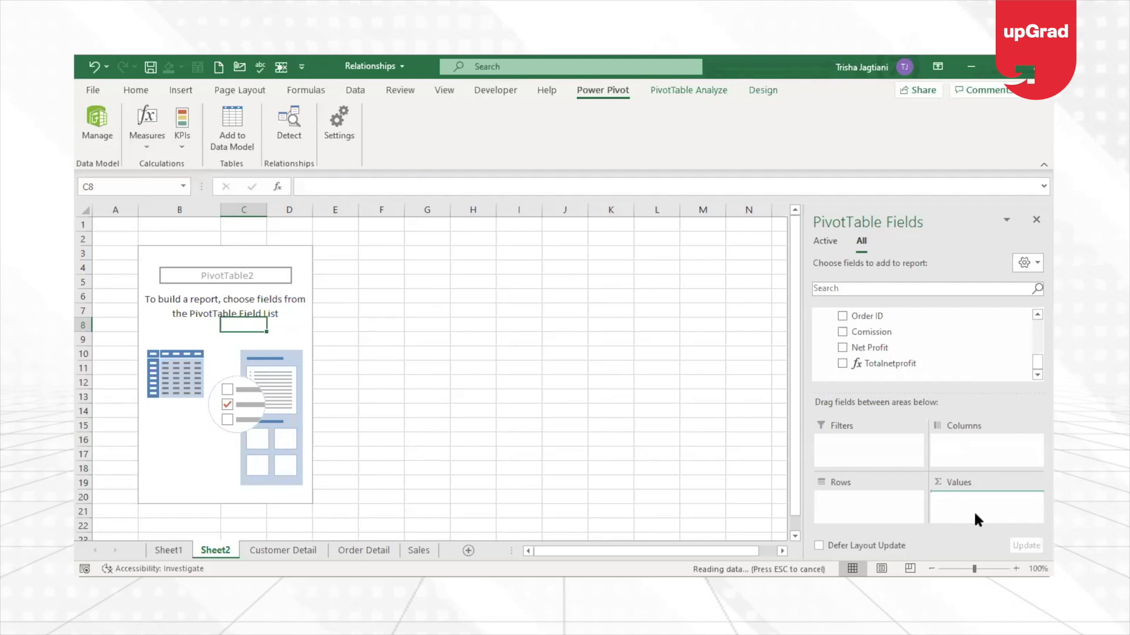
{"action": "left_click", "coordinate": [170, 267]}
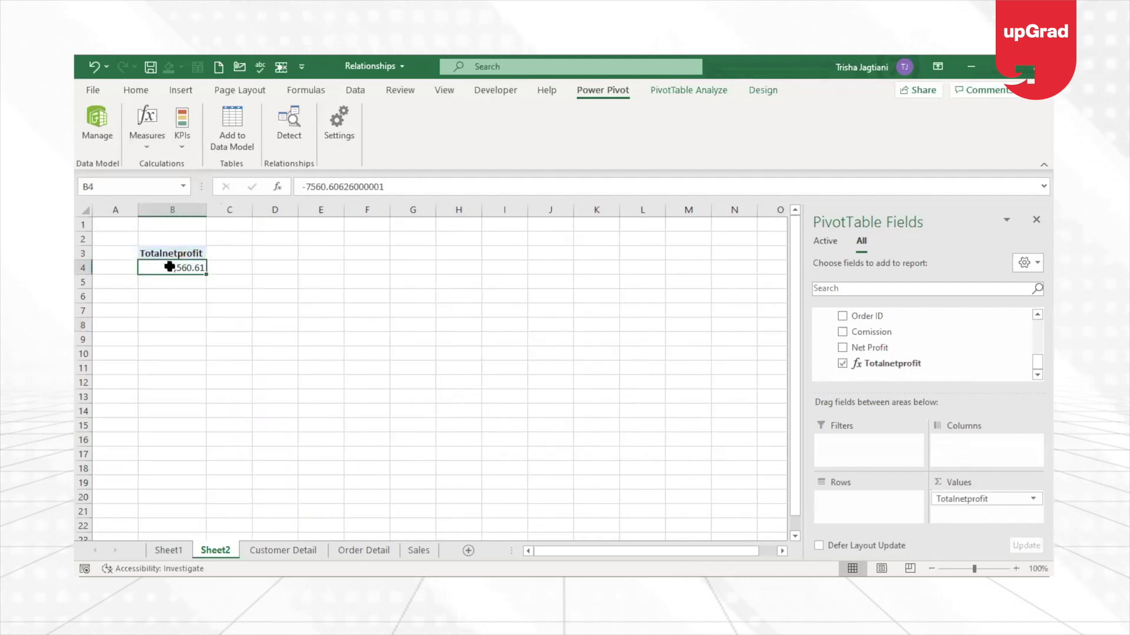
Step: Try the Comission field as the PivotTable's rows, and remove it from the layout again
{"action": "scroll", "coordinate": [836, 371], "scroll_direction": "up", "scroll_amount": 2}
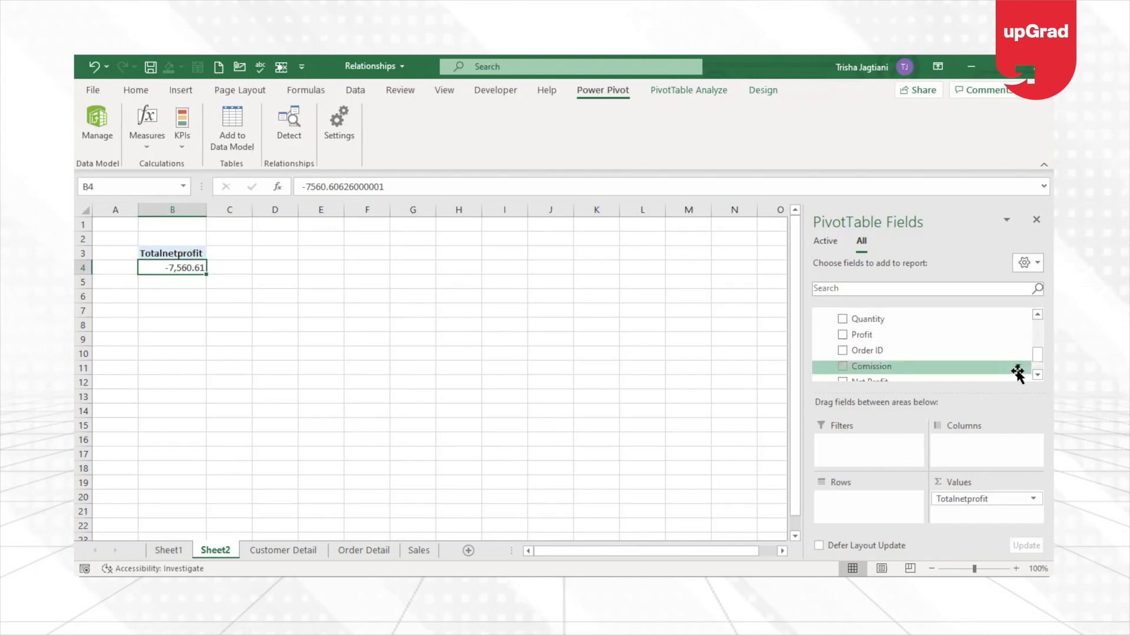
{"action": "scroll", "coordinate": [942, 353], "scroll_direction": "down", "scroll_amount": 2}
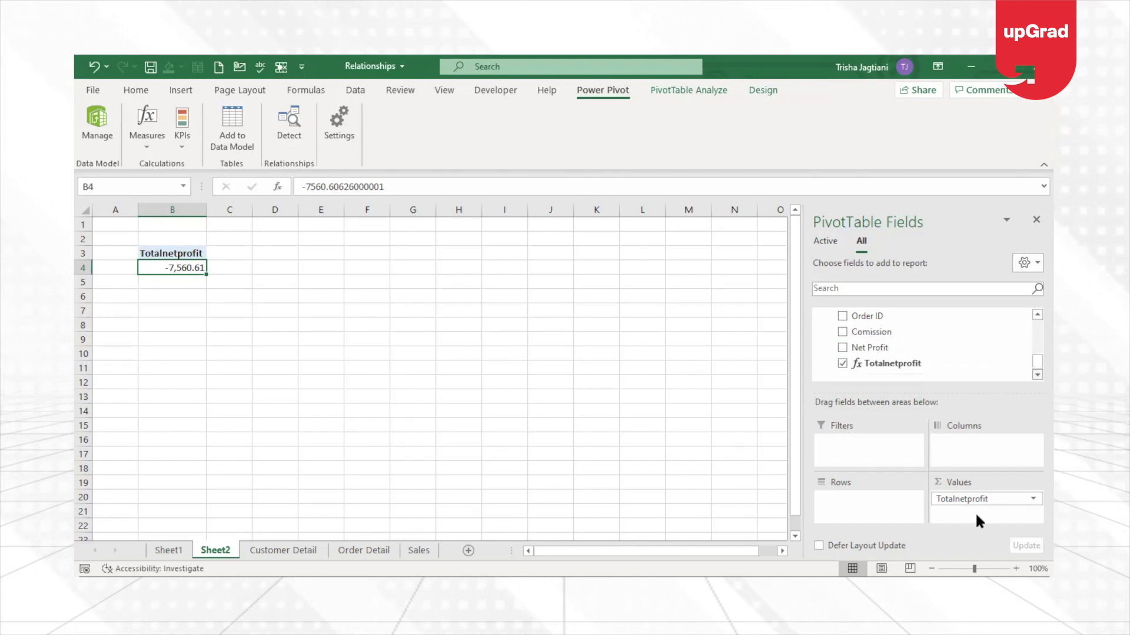
{"action": "left_click_drag", "start_coordinate": [864, 332], "coordinate": [859, 503]}
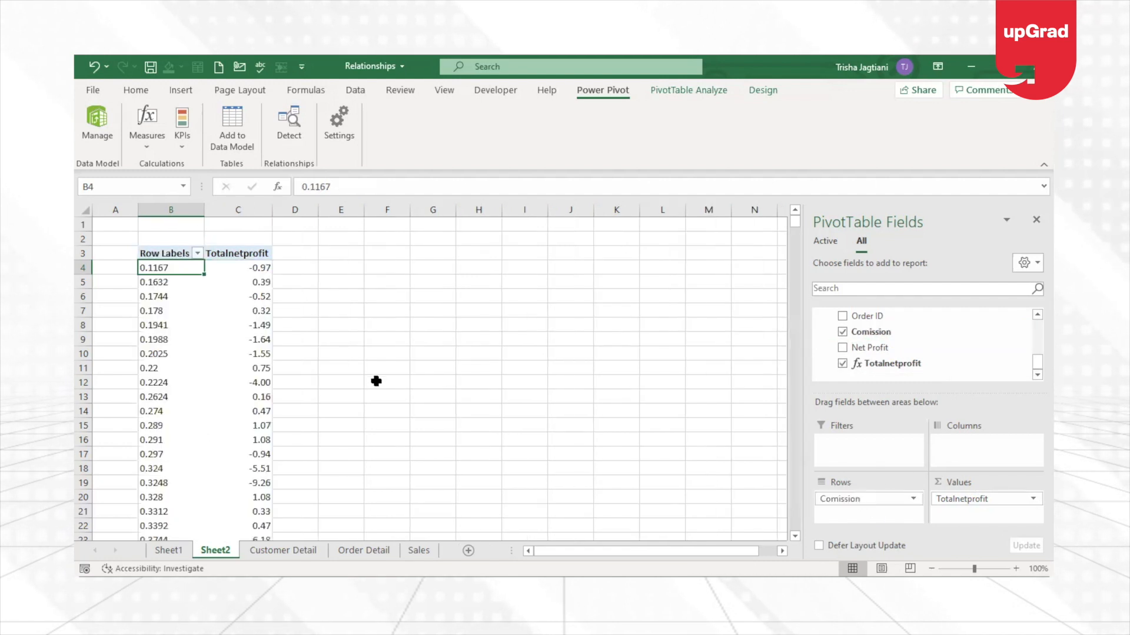
{"action": "left_click_drag", "start_coordinate": [831, 499], "coordinate": [538, 268]}
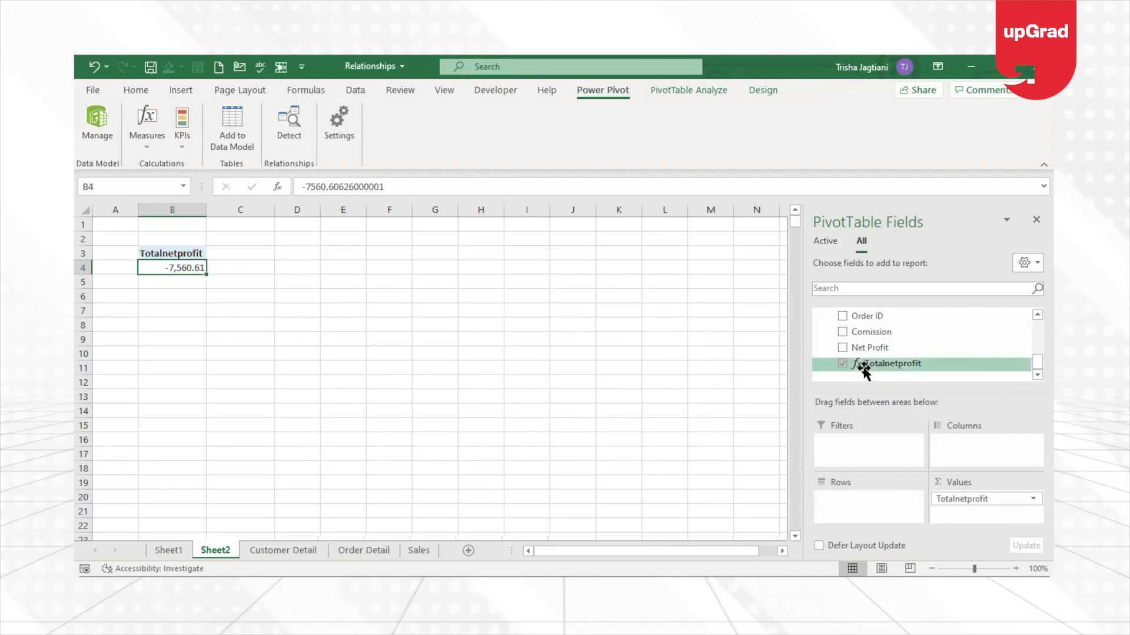
Step: Try to place the Totalnetprofit measure in the PivotTable's rows area
{"action": "left_click_drag", "start_coordinate": [863, 369], "coordinate": [890, 504]}
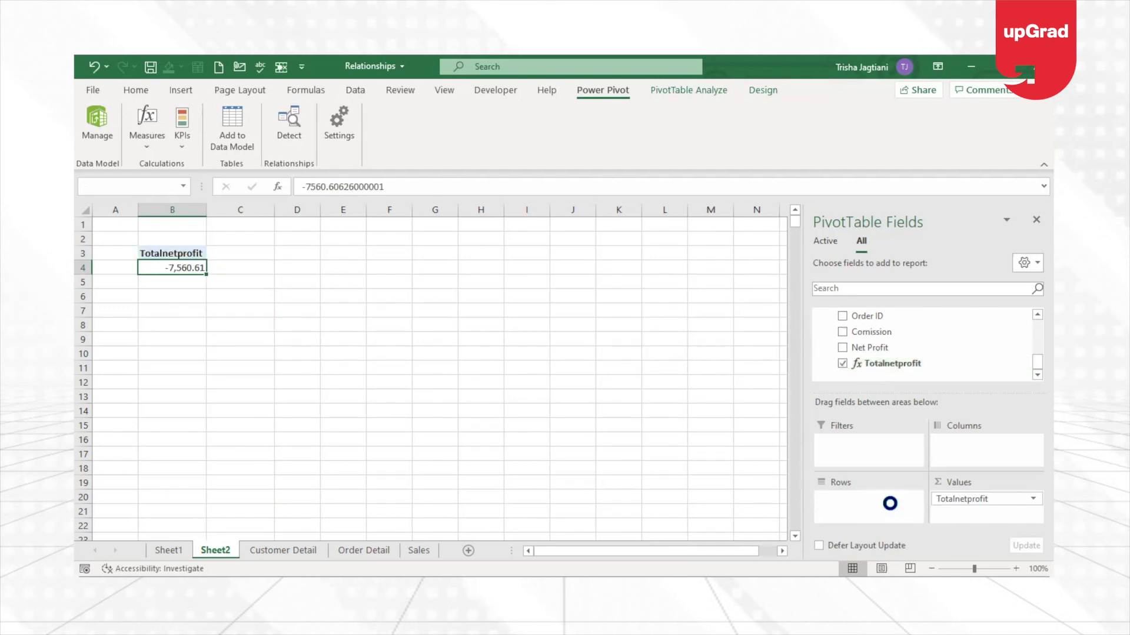
{"action": "left_click", "coordinate": [569, 363]}
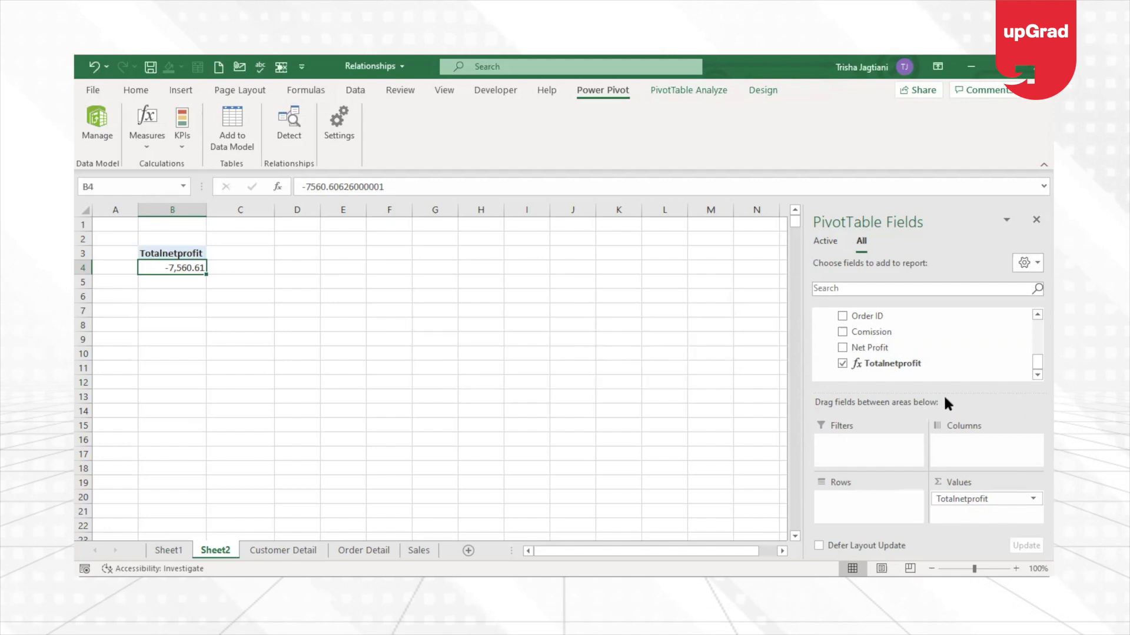